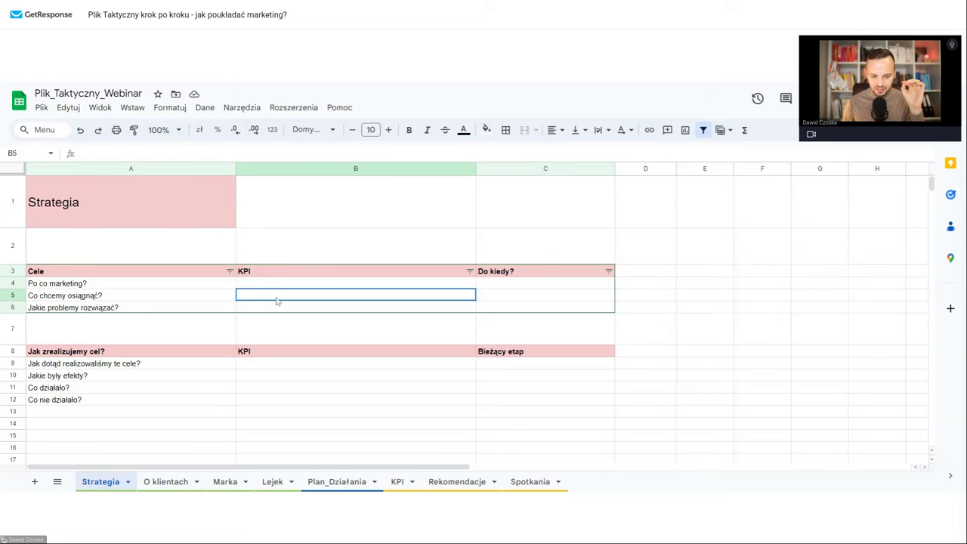
Step: Review the goals, KPI and deadline table and the goal-realisation table on the Strategia sheet
{"action": "left_click", "coordinate": [190, 390]}
{"action": "left_click", "coordinate": [241, 390]}
{"action": "left_click_drag", "start_coordinate": [170, 363], "coordinate": [170, 430]}
{"action": "left_click", "coordinate": [169, 429]}
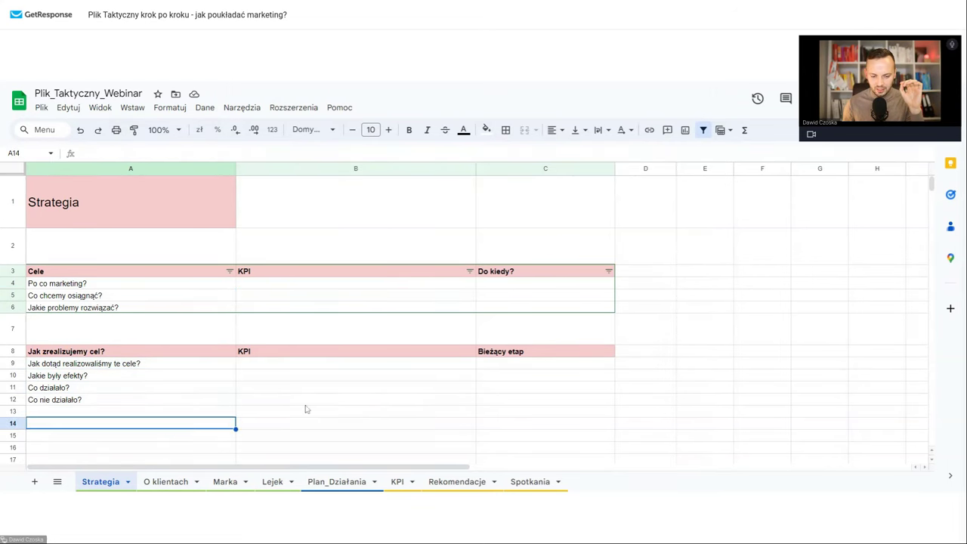
{"action": "left_click", "coordinate": [509, 394]}
{"action": "left_click", "coordinate": [512, 377]}
{"action": "left_click_drag", "start_coordinate": [510, 286], "coordinate": [510, 307]}
{"action": "left_click", "coordinate": [140, 298]}
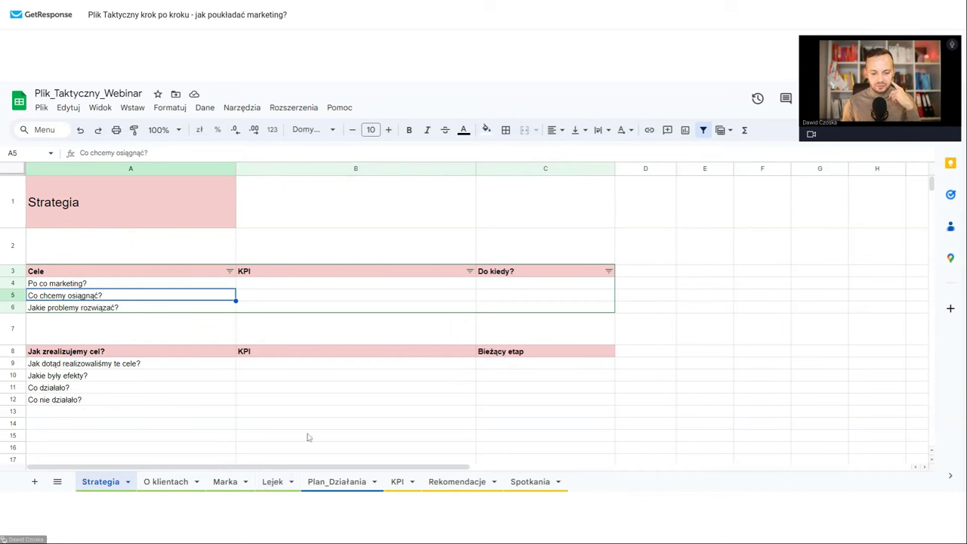
Step: Open the Plan_Działania sheet and review its Cele 1Q 2024 and Działania 1Q 2024 sections
{"action": "left_click", "coordinate": [342, 483]}
{"action": "left_click", "coordinate": [64, 274]}
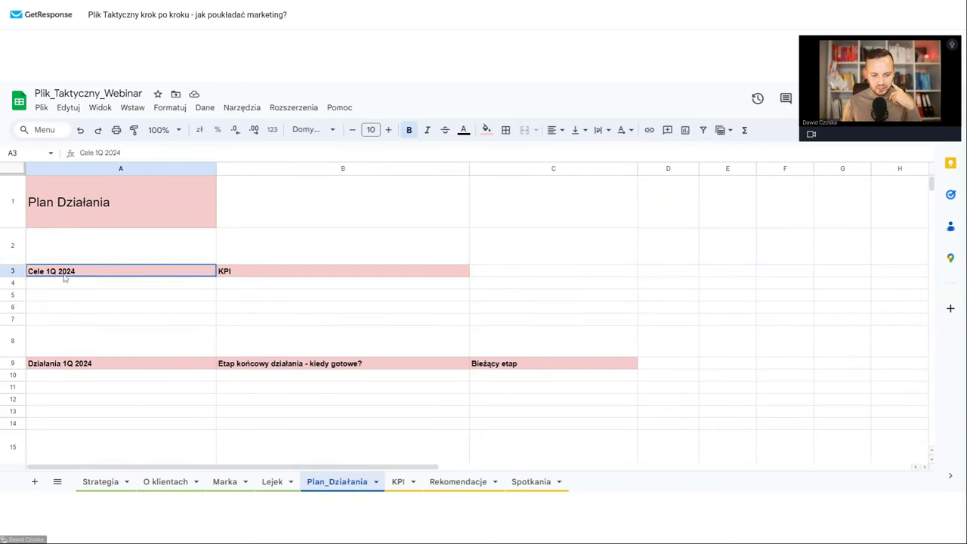
{"action": "left_click", "coordinate": [75, 285]}
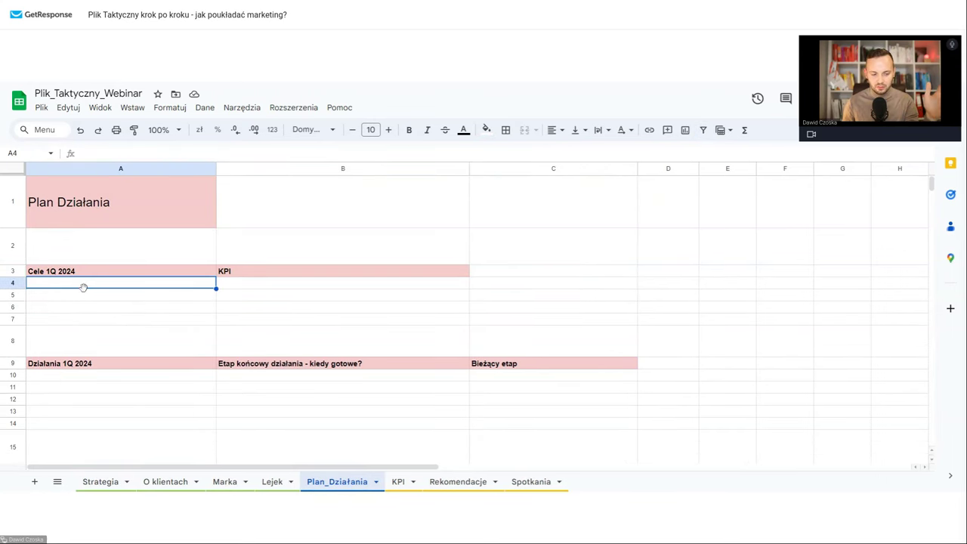
{"action": "left_click_drag", "start_coordinate": [84, 362], "coordinate": [87, 380]}
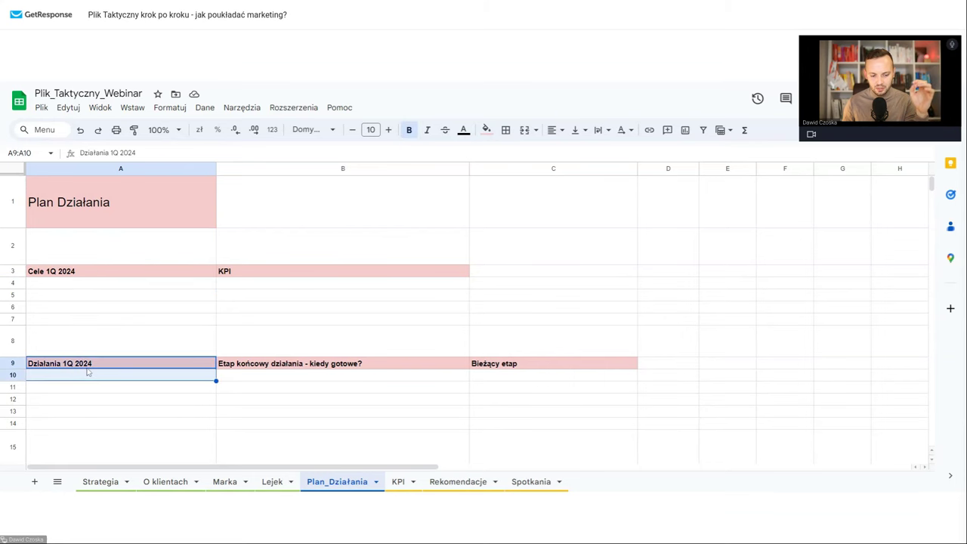
{"action": "left_click", "coordinate": [89, 366]}
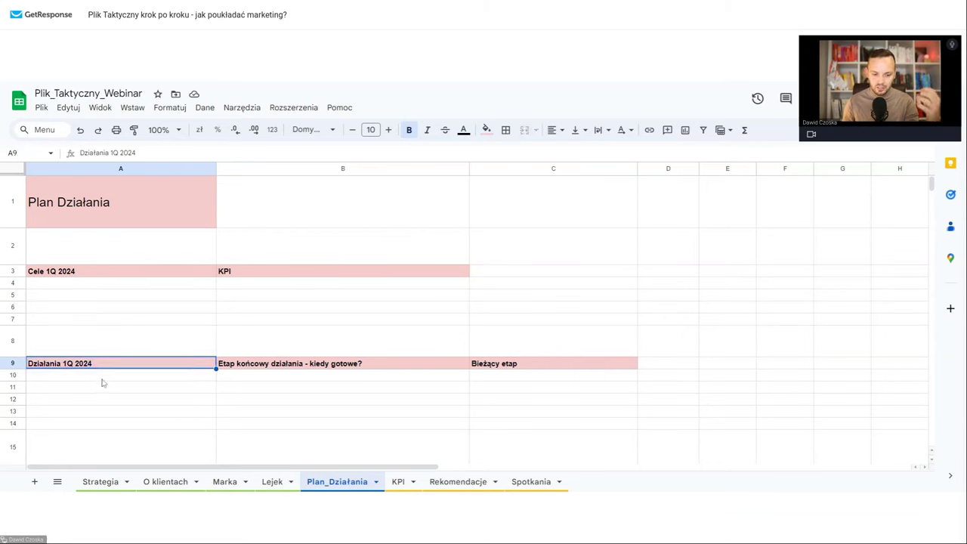
{"action": "left_click", "coordinate": [103, 377]}
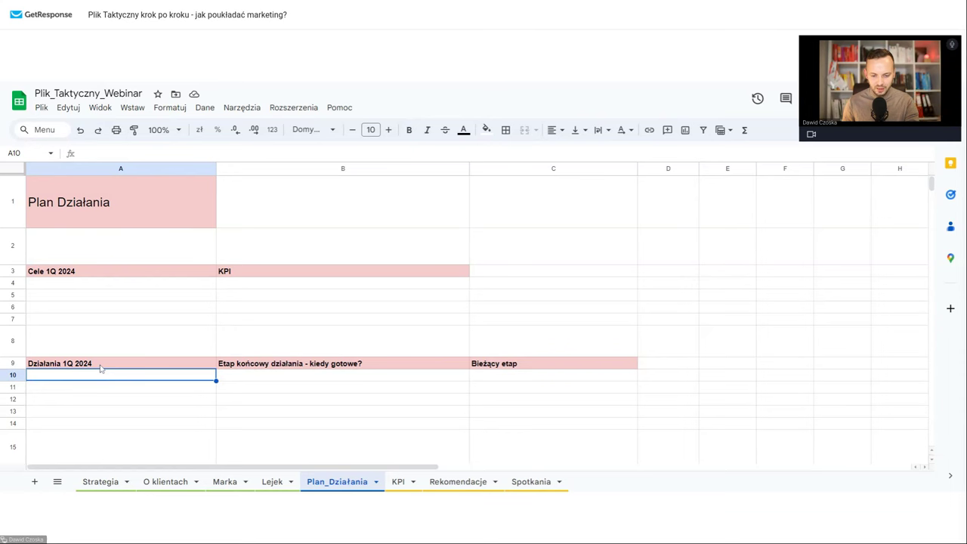
{"action": "left_click", "coordinate": [100, 368]}
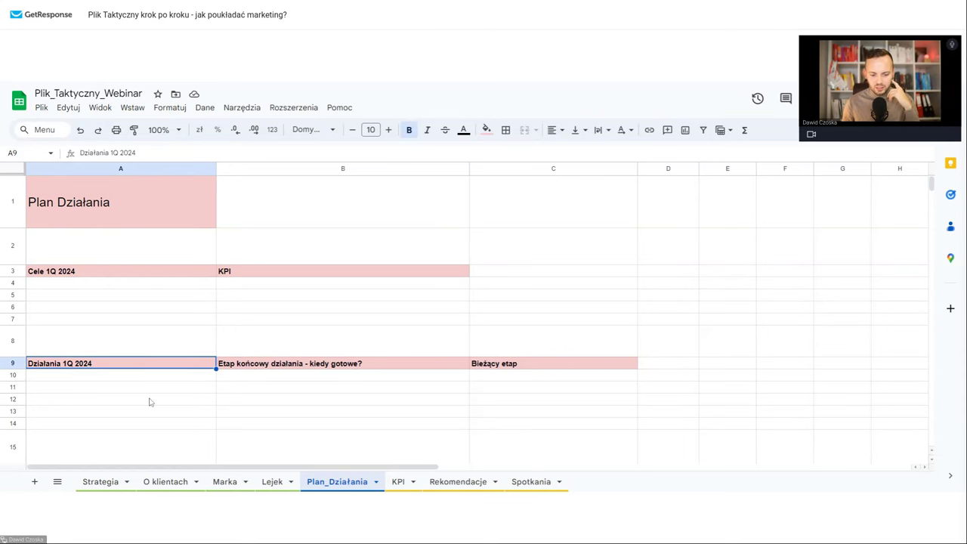
Step: Look through the O klientach, Marka and Lejek sheets, ending on the Strategia sheet
{"action": "left_click", "coordinate": [170, 482]}
{"action": "left_click", "coordinate": [227, 482]}
{"action": "left_click", "coordinate": [272, 482]}
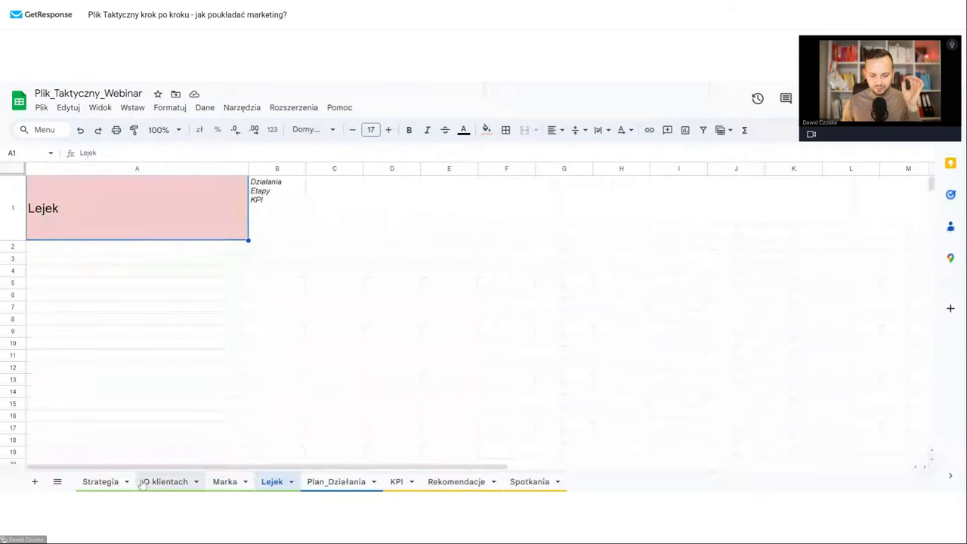
{"action": "left_click", "coordinate": [101, 482]}
{"action": "left_click", "coordinate": [157, 482]}
{"action": "left_click", "coordinate": [225, 483]}
{"action": "left_click", "coordinate": [272, 482]}
{"action": "left_click", "coordinate": [162, 482]}
{"action": "left_click", "coordinate": [101, 482]}
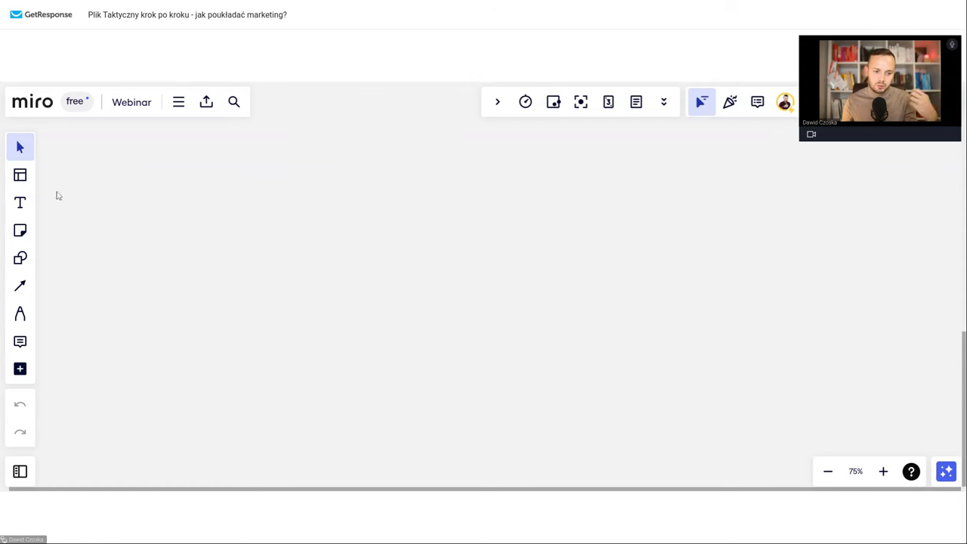
Step: On the Miro board, add a widened text block headed "Cele:" with the bullet "Pozyskanie 30 leadów (kwalifikowanych) miesięcznie"
{"action": "left_click", "coordinate": [19, 203]}
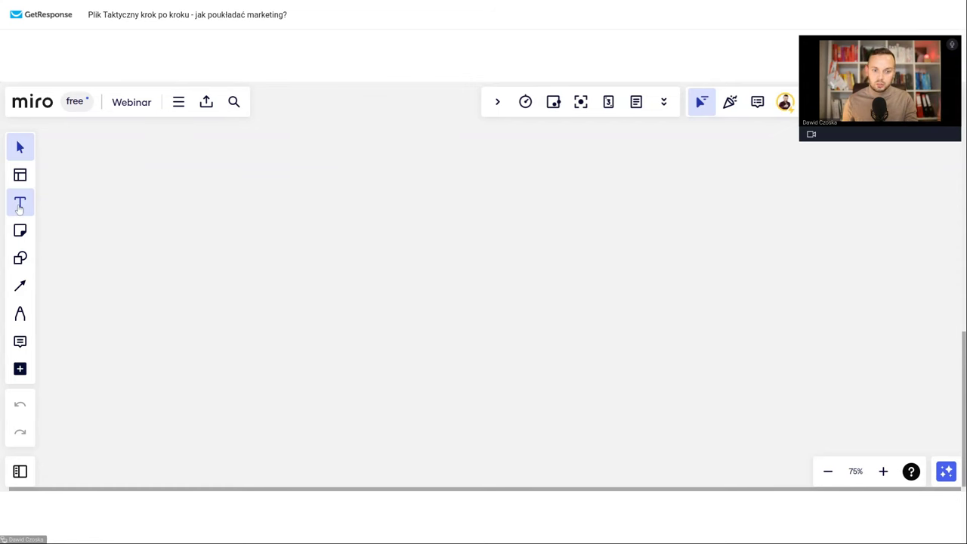
{"action": "left_click", "coordinate": [90, 160]}
{"action": "type", "text": "Cele"}
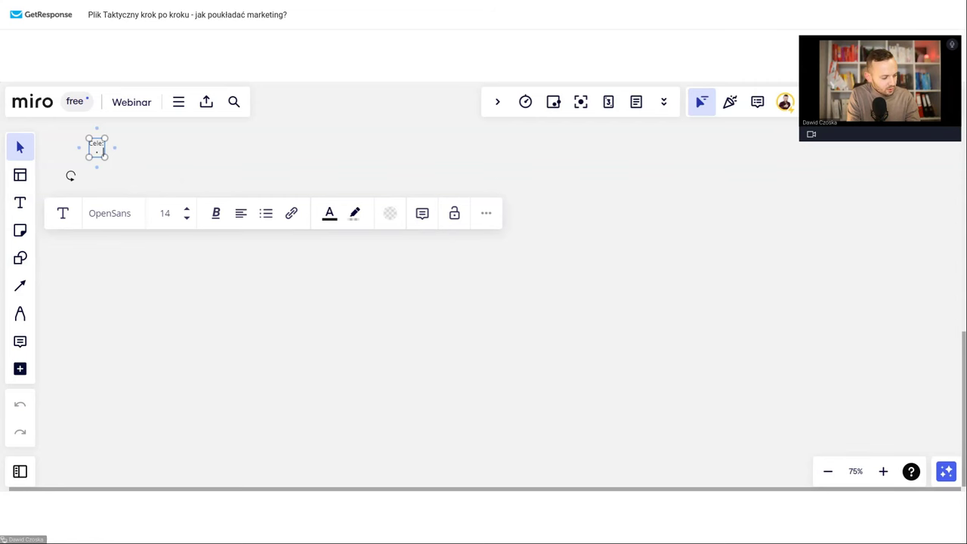
{"action": "type", "text": "pozyskan"}
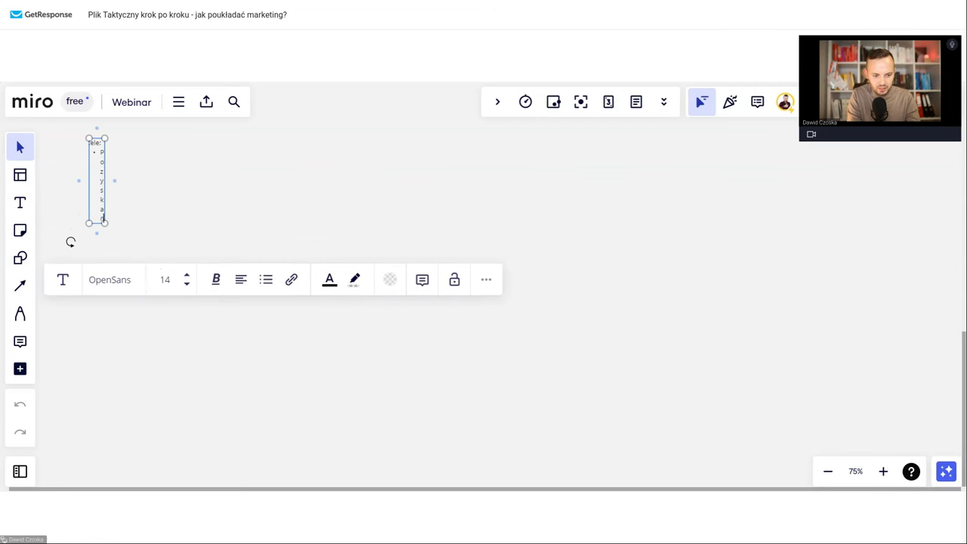
{"action": "type", "text": "ie"}
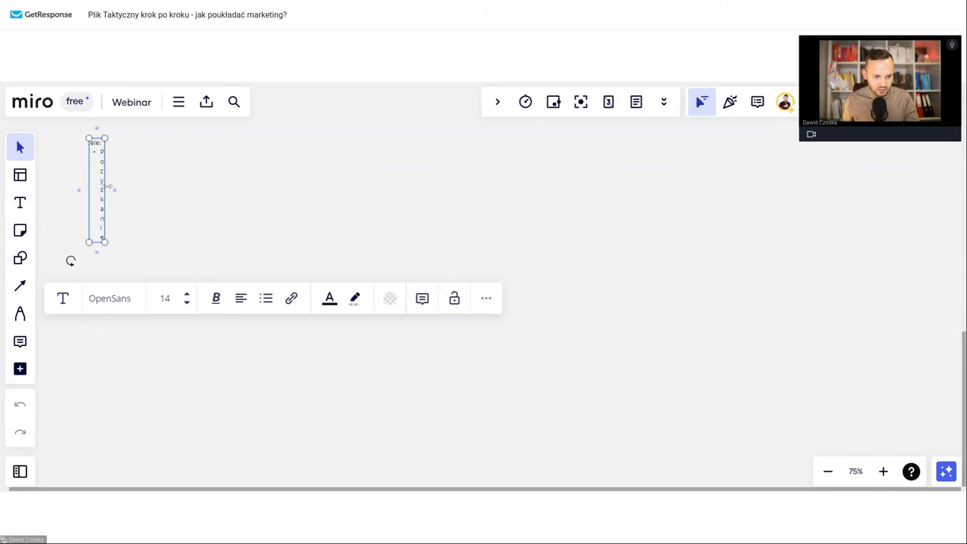
{"action": "left_click_drag", "start_coordinate": [113, 191], "coordinate": [278, 198]}
{"action": "type", "text": "30 leadów (kwalifikowanych) miesięcznie"}
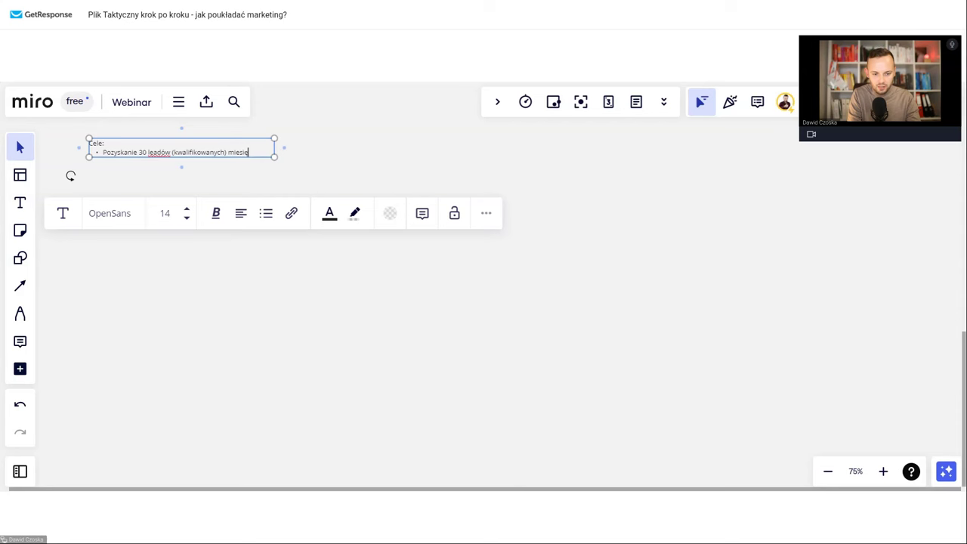
Step: Add a second bullet to the goals list: "Sprzedaż 20 dostępów do kursu online miesięcznie"
{"action": "key", "text": "Return"}
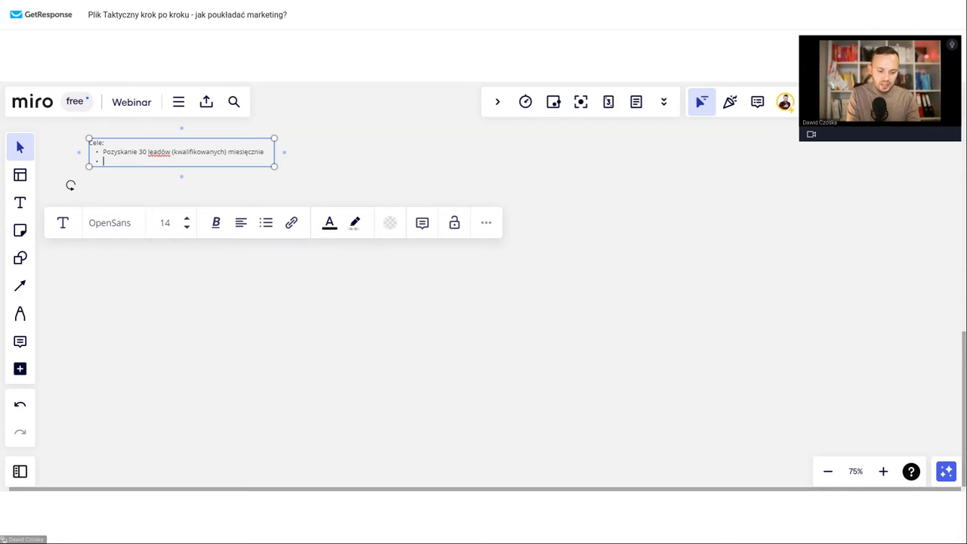
{"action": "type", "text": "Sprz"}
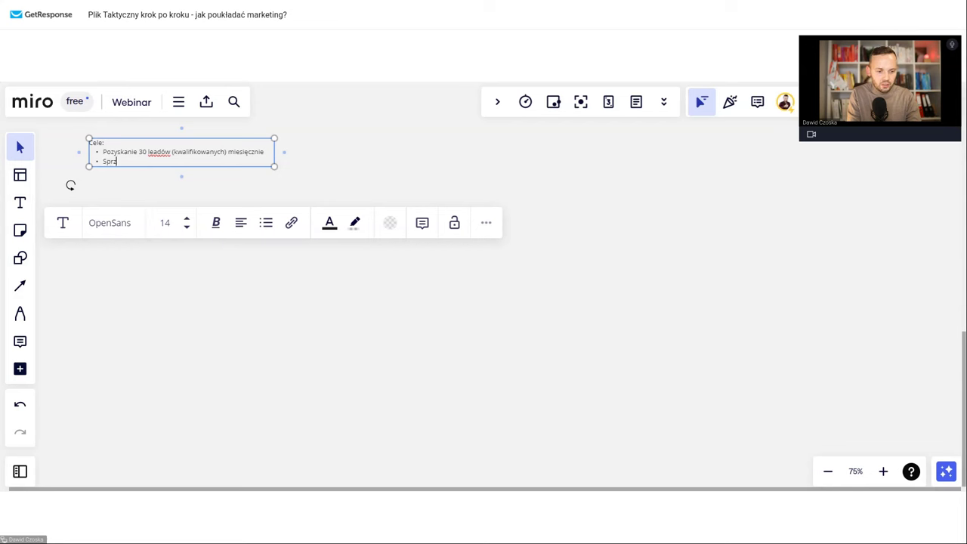
{"action": "type", "text": "edaż 20 doste"}
{"action": "type", "text": "pów do kursu online miesię"}
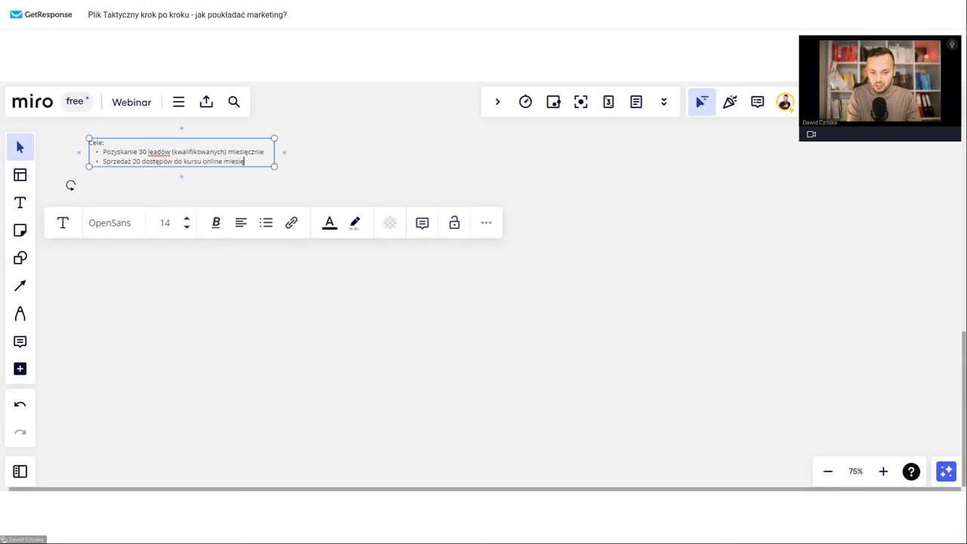
{"action": "type", "text": "cznie"}
Step: Add a third bullet to the goals list: "Udział sprzedaży B2C wzrosła do 10%"
{"action": "key", "text": "Return"}
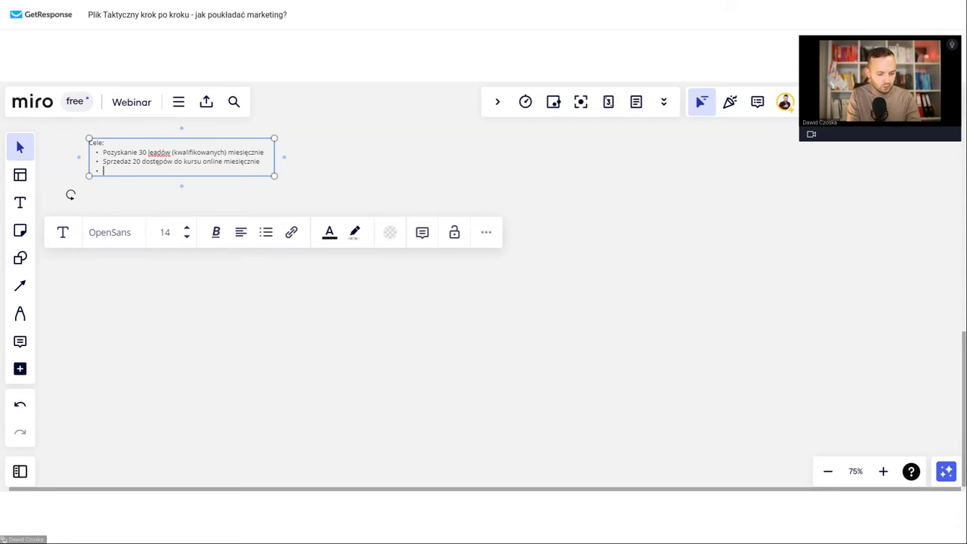
{"action": "type", "text": "Udział sprzedaży "}
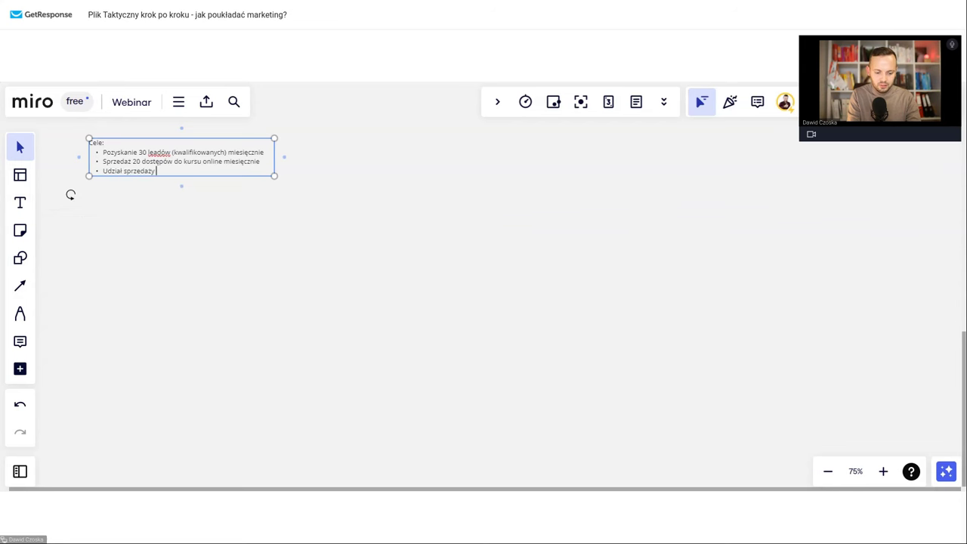
{"action": "type", "text": "B2C wz"}
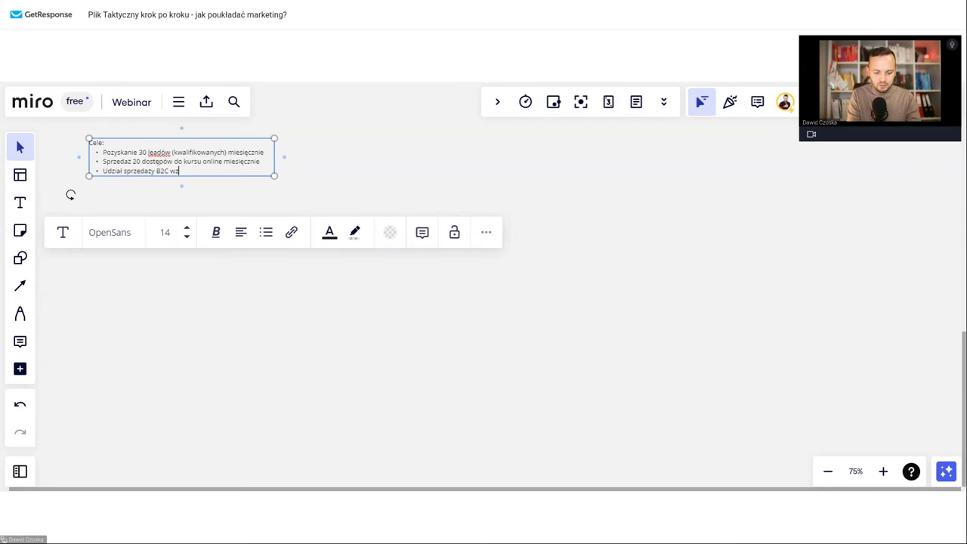
{"action": "type", "text": "rosła do 10%"}
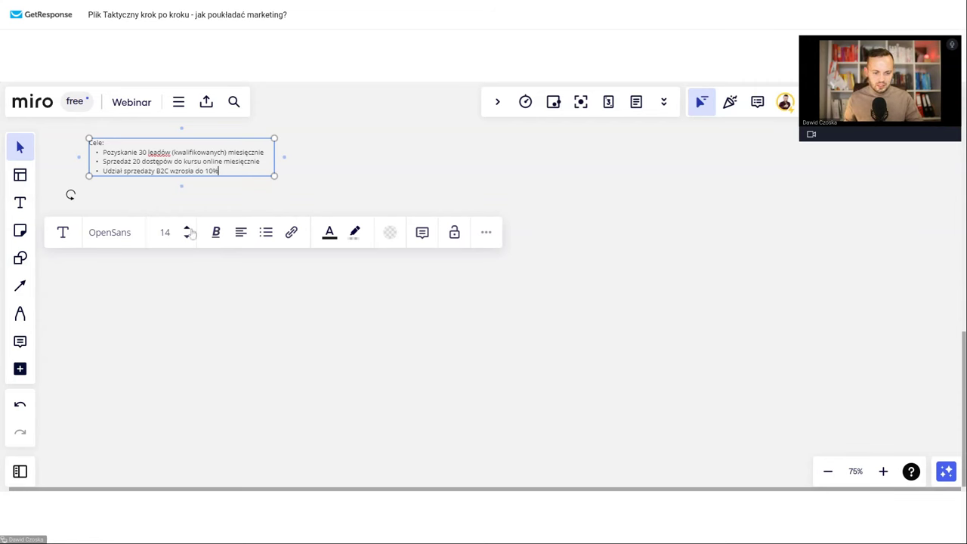
Step: Scale up the goals text block to font size 18 and deselect it
{"action": "left_click", "coordinate": [276, 176]}
{"action": "scroll", "coordinate": [276, 175], "scroll_direction": "right", "scroll_amount": 2}
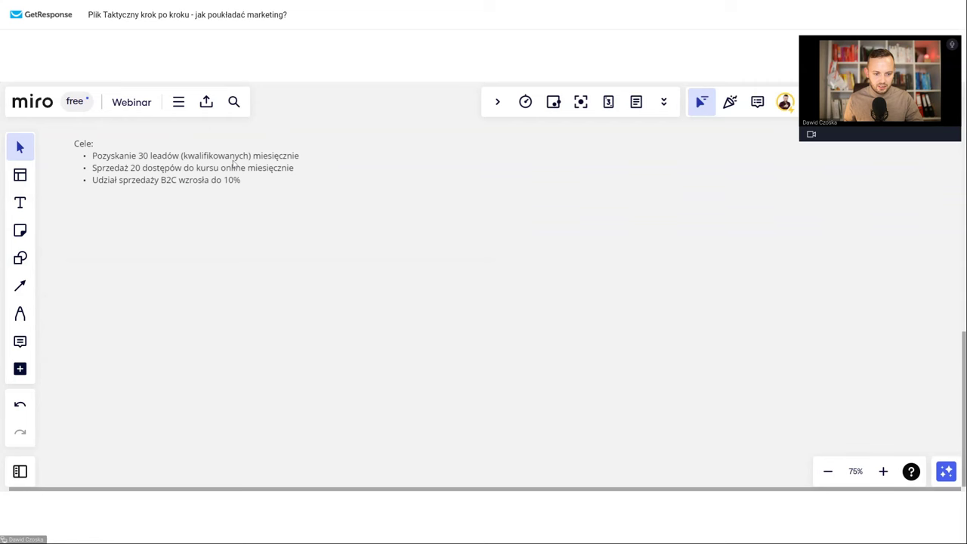
{"action": "left_click", "coordinate": [232, 173]}
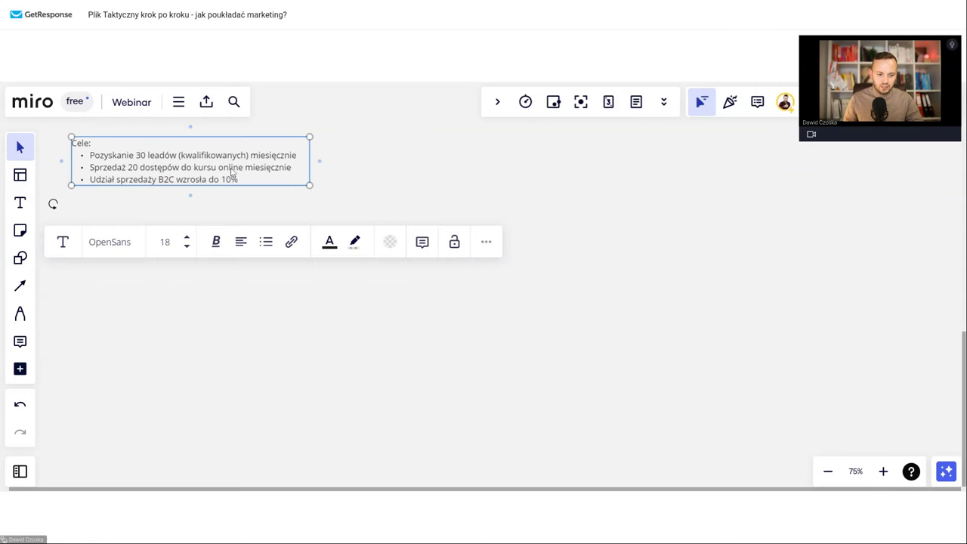
{"action": "left_click", "coordinate": [338, 207]}
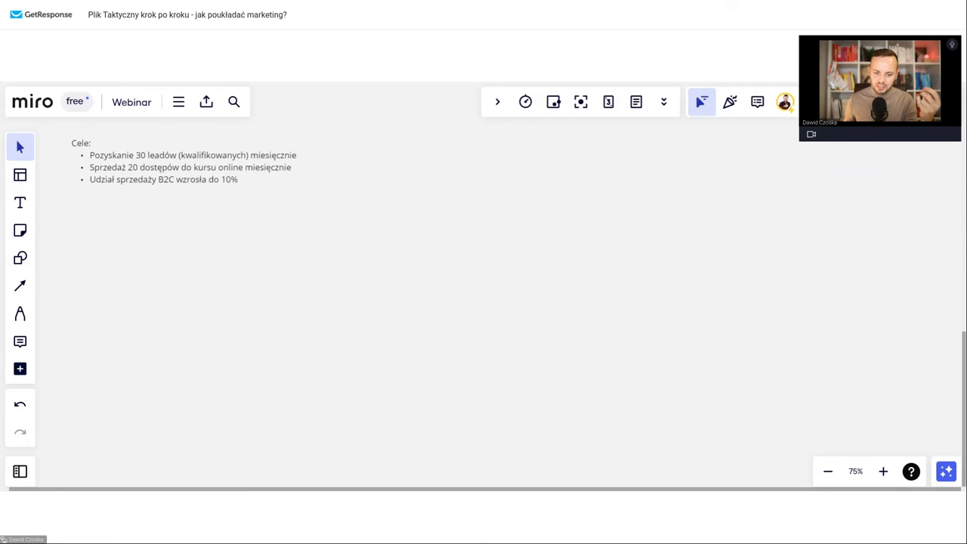
Step: Highlight the two sales bullets and the lead-acquisition bullet in the goals list for review
{"action": "double_click", "coordinate": [233, 181]}
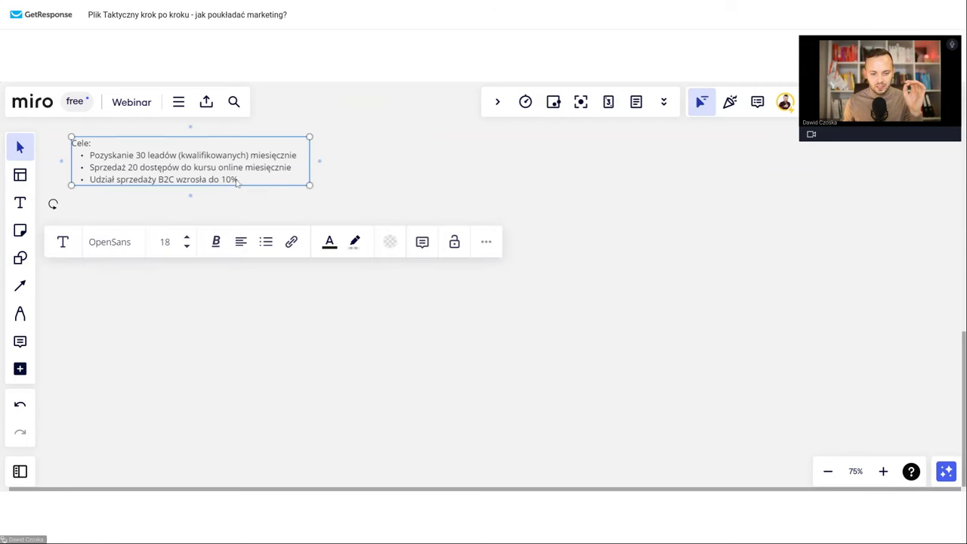
{"action": "left_click_drag", "start_coordinate": [239, 179], "coordinate": [89, 166]}
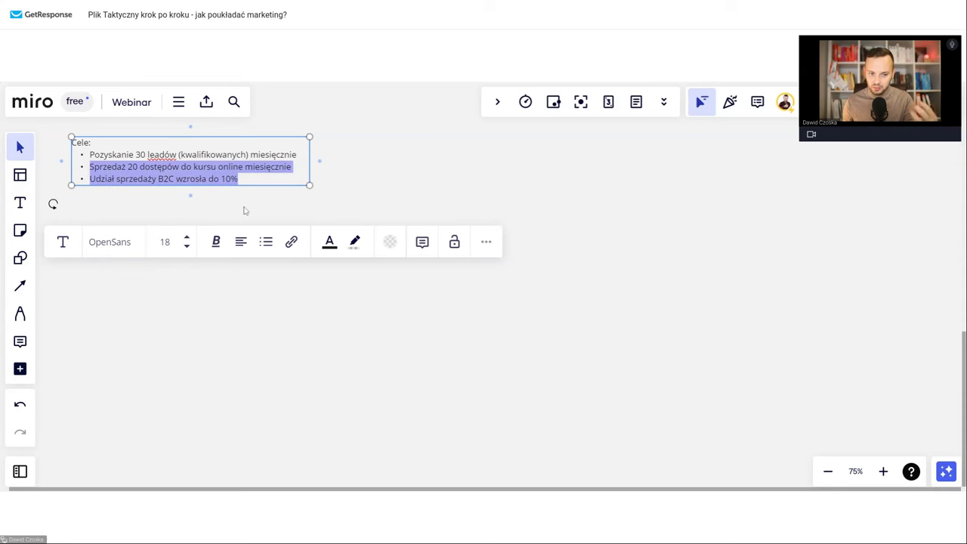
{"action": "left_click_drag", "start_coordinate": [89, 155], "coordinate": [296, 155]}
{"action": "left_click", "coordinate": [360, 185]}
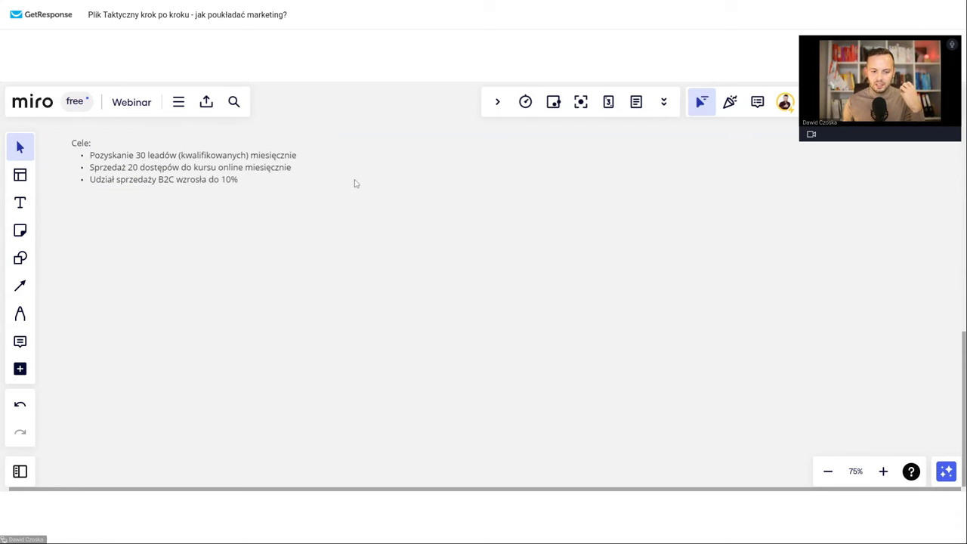
Step: Place a green sticky note on the empty area below the goals list and set its size to S
{"action": "left_click", "coordinate": [19, 230]}
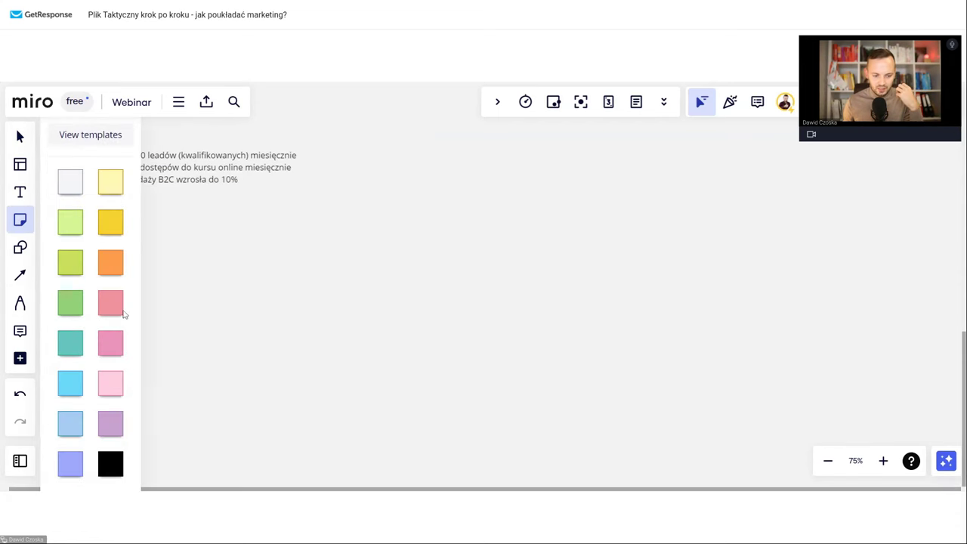
{"action": "left_click", "coordinate": [69, 303]}
{"action": "left_click", "coordinate": [437, 335]}
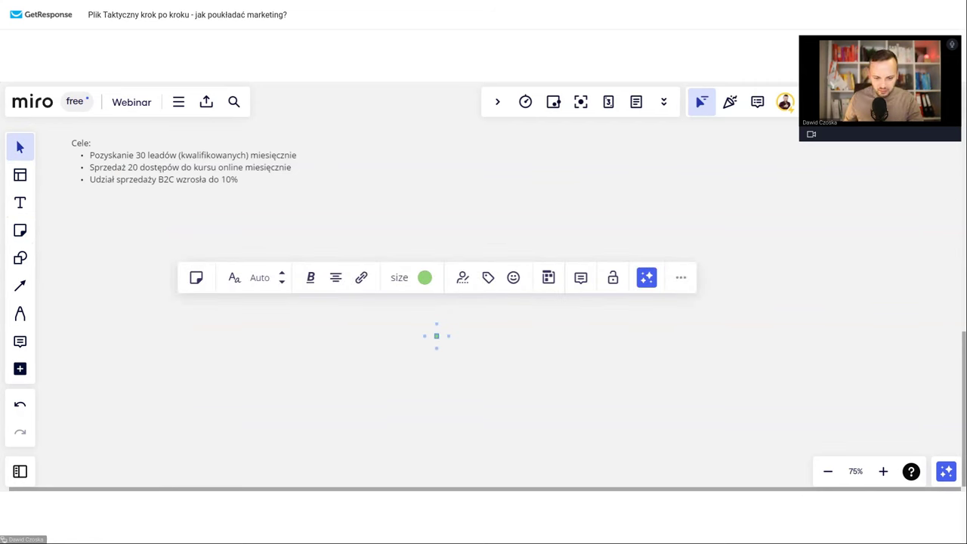
{"action": "left_click", "coordinate": [446, 367]}
{"action": "left_click", "coordinate": [437, 339]}
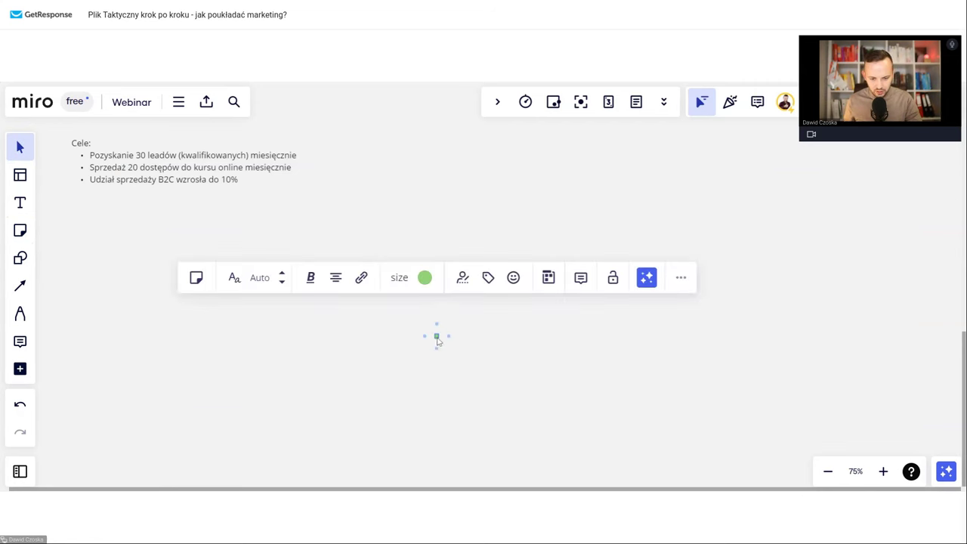
{"action": "left_click", "coordinate": [425, 278]}
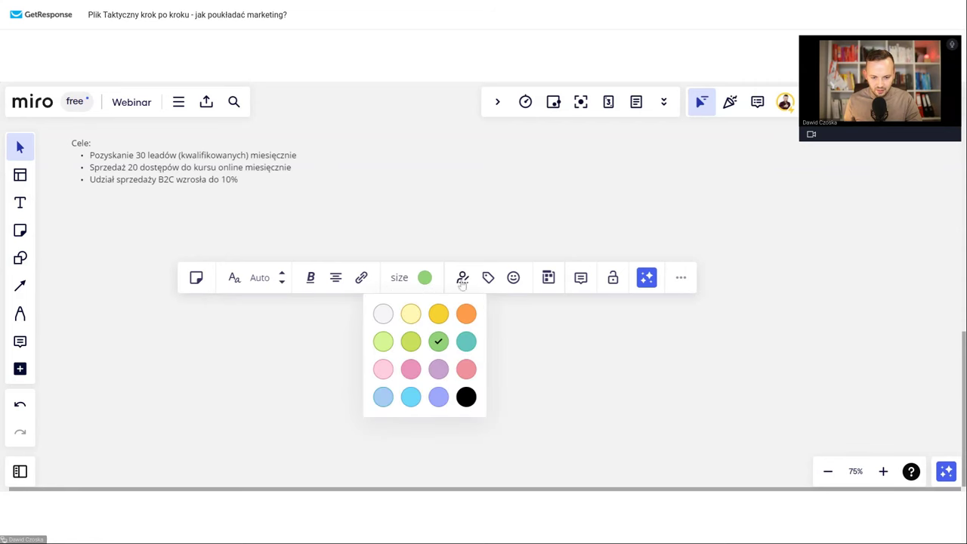
{"action": "left_click", "coordinate": [399, 277]}
{"action": "left_click", "coordinate": [399, 311]}
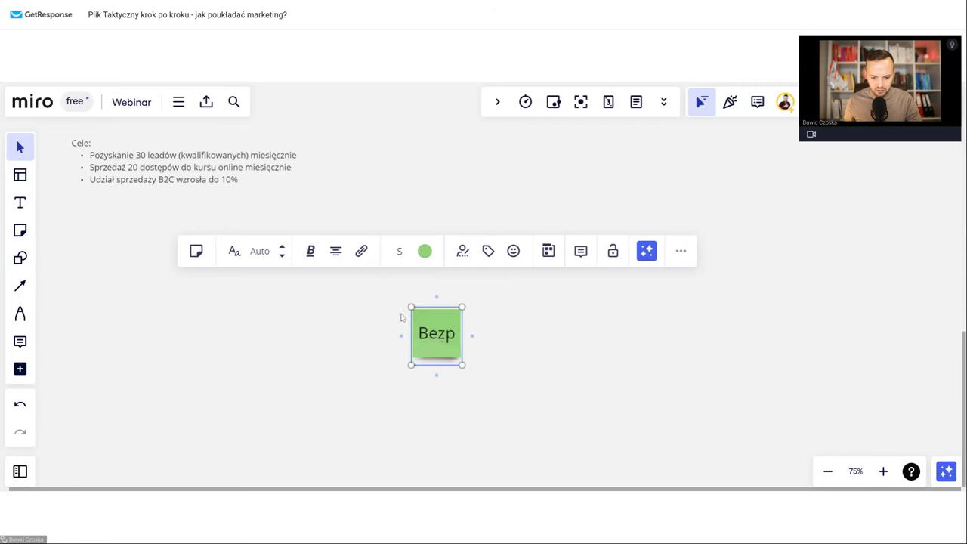
Step: Complete the green sticky note's text as "Bezpłatna konsultacja" and place a duplicate directly below it near the board's lower edge
{"action": "double_click", "coordinate": [452, 339]}
{"action": "left_click", "coordinate": [454, 334]}
{"action": "type", "text": "łatna konsultacja"}
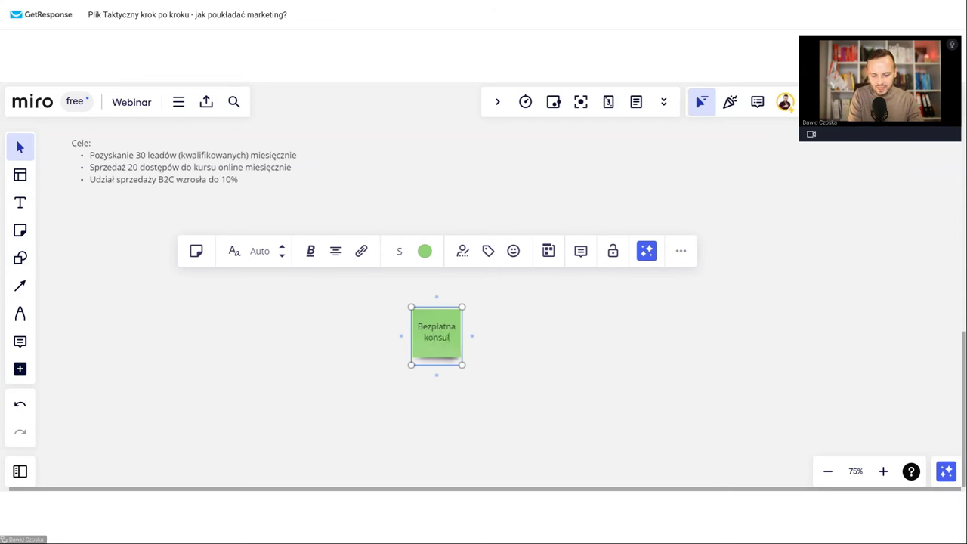
{"action": "left_click_drag", "start_coordinate": [437, 336], "coordinate": [455, 458]}
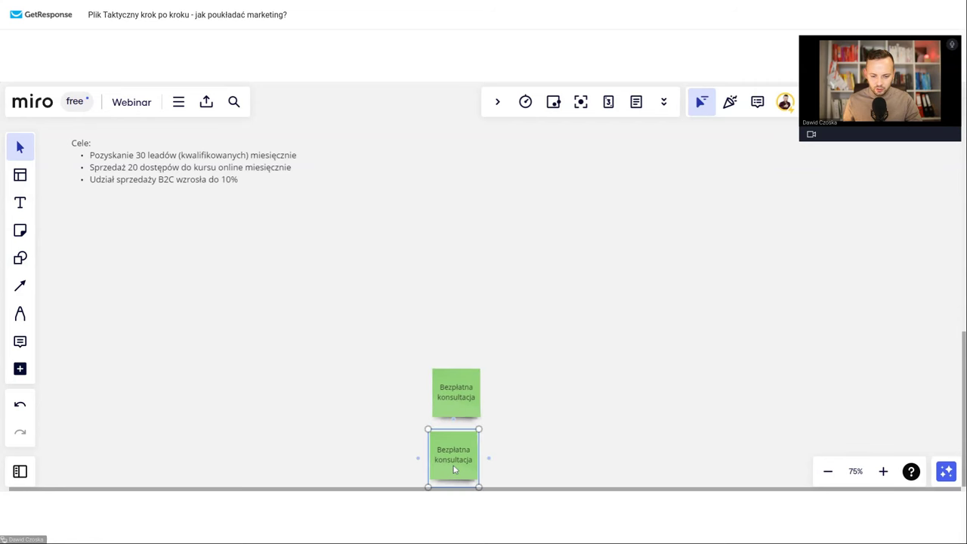
Step: Change the lower sticky note's text to "Sprzedaż" and connect the "Bezpłatna konsultacja" note down to it with an arrow
{"action": "double_click", "coordinate": [456, 454]}
{"action": "type", "text": "Sprzedaż"}
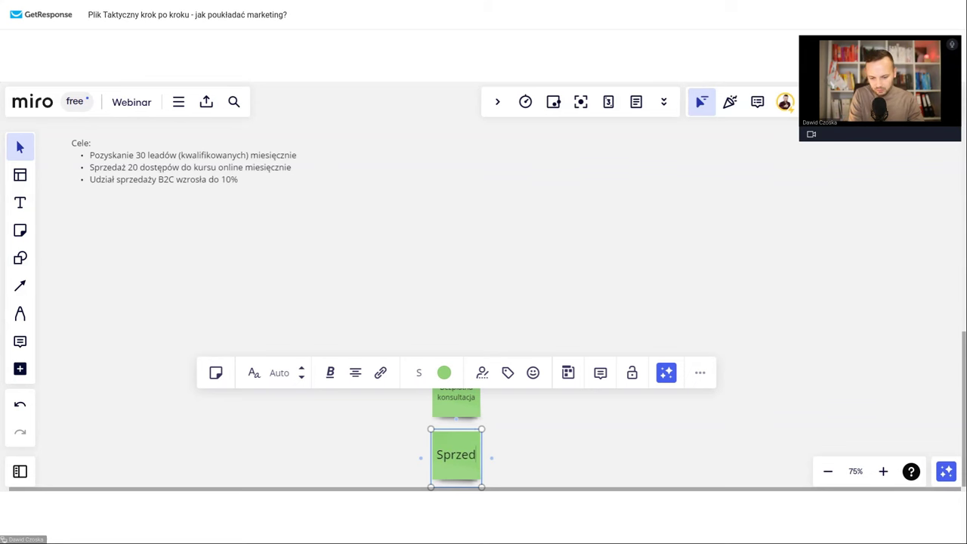
{"action": "left_click", "coordinate": [468, 404]}
{"action": "left_click_drag", "start_coordinate": [456, 424], "coordinate": [459, 440]}
{"action": "left_click", "coordinate": [507, 427]}
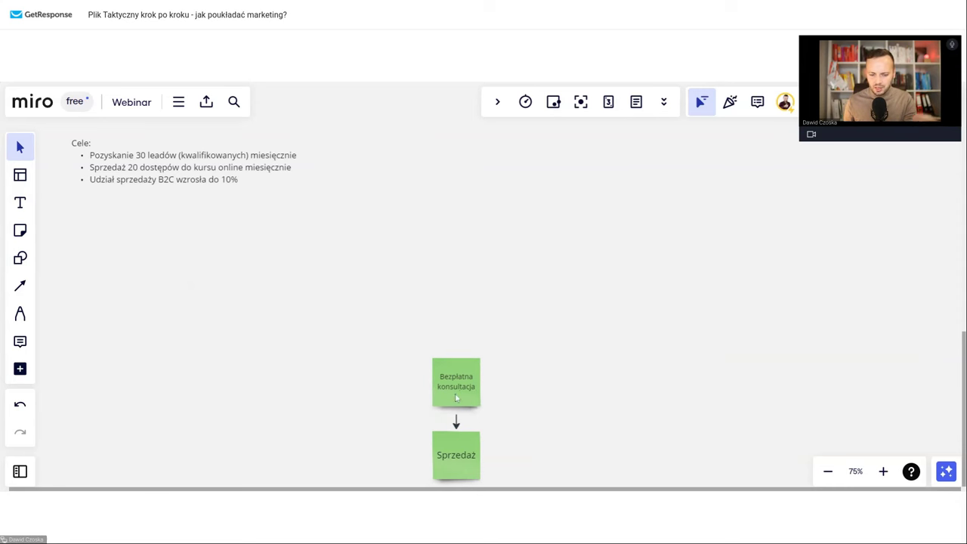
Step: Duplicate the "Bezpłatna konsultacja" note directly above it, reword the copy as "Strona www z Ofertą" and link it down with an arrow
{"action": "left_click", "coordinate": [456, 393]}
{"action": "left_click_drag", "start_coordinate": [456, 386], "coordinate": [458, 318]}
{"action": "double_click", "coordinate": [456, 318]}
{"action": "type", "text": "S"}
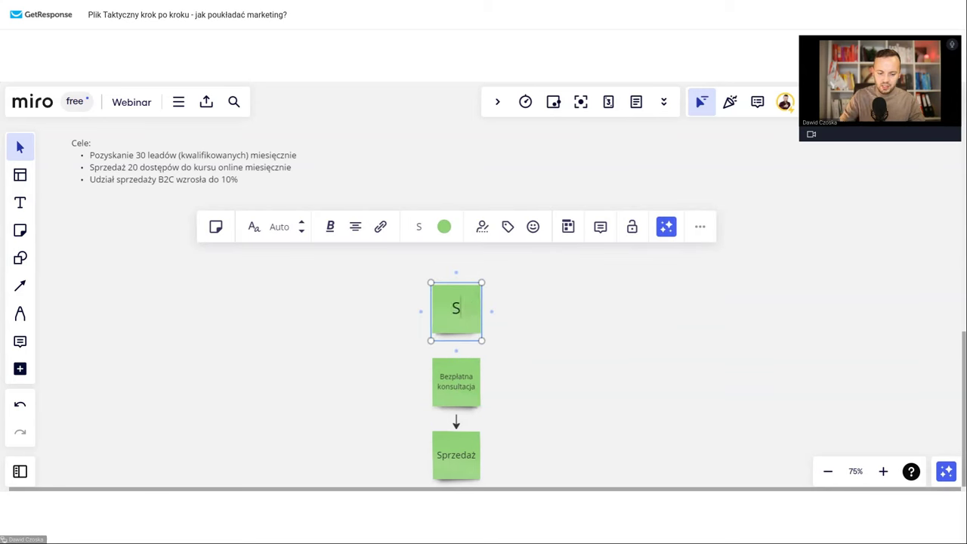
{"action": "type", "text": "trona www z Ofertą"}
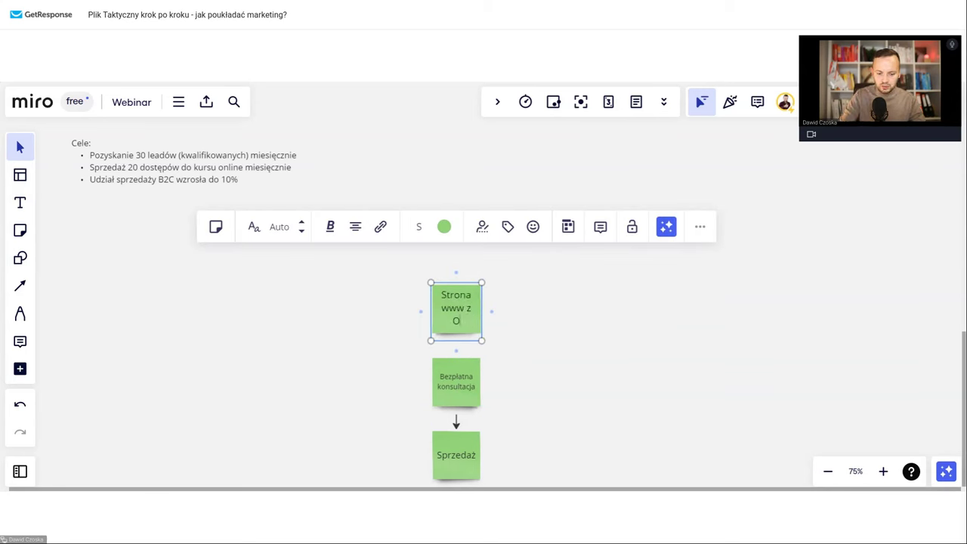
{"action": "left_click", "coordinate": [635, 279]}
{"action": "left_click", "coordinate": [444, 317]}
{"action": "left_click_drag", "start_coordinate": [459, 354], "coordinate": [460, 369]}
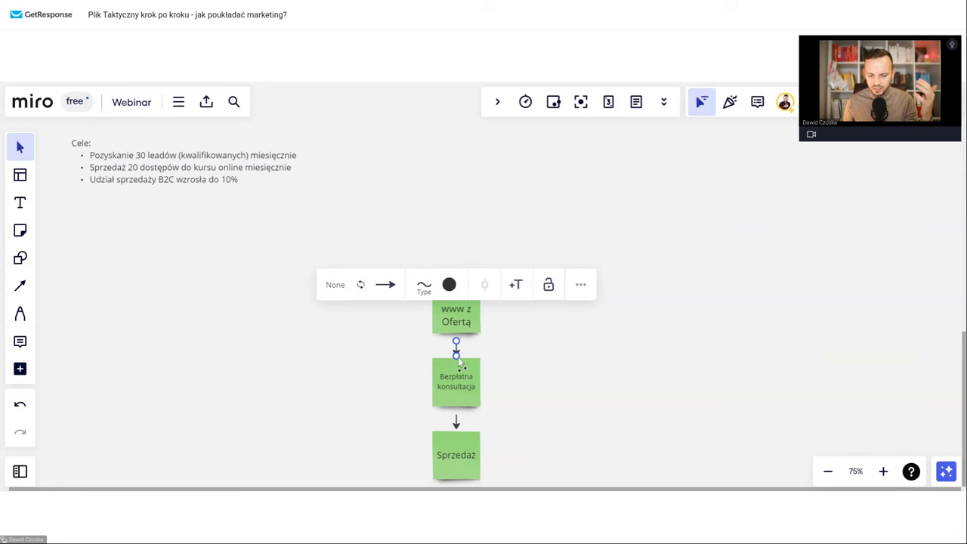
{"action": "left_click", "coordinate": [527, 347]}
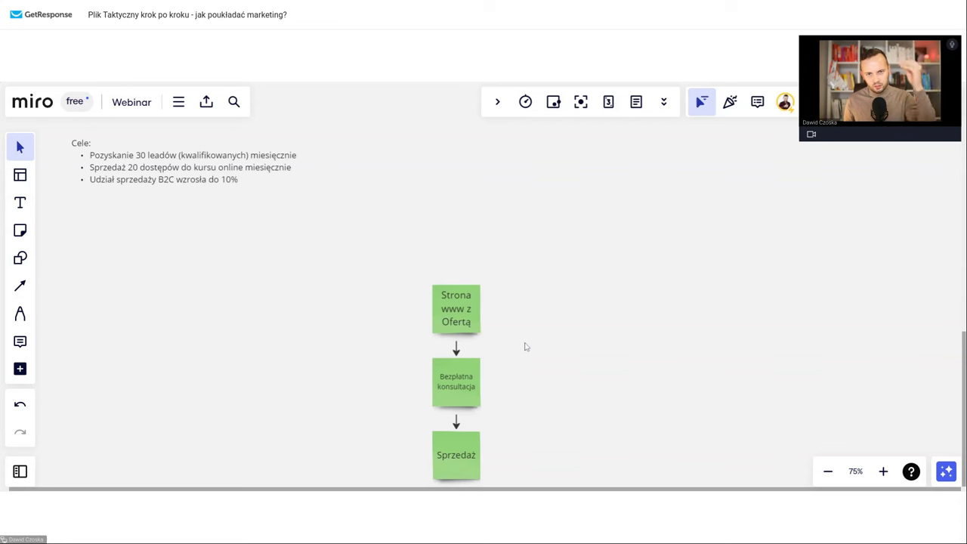
Step: Duplicate the "Strona www z Ofertą" note directly above it, reword the copy as "Case studies" and link it down with an arrow
{"action": "left_click", "coordinate": [457, 317]}
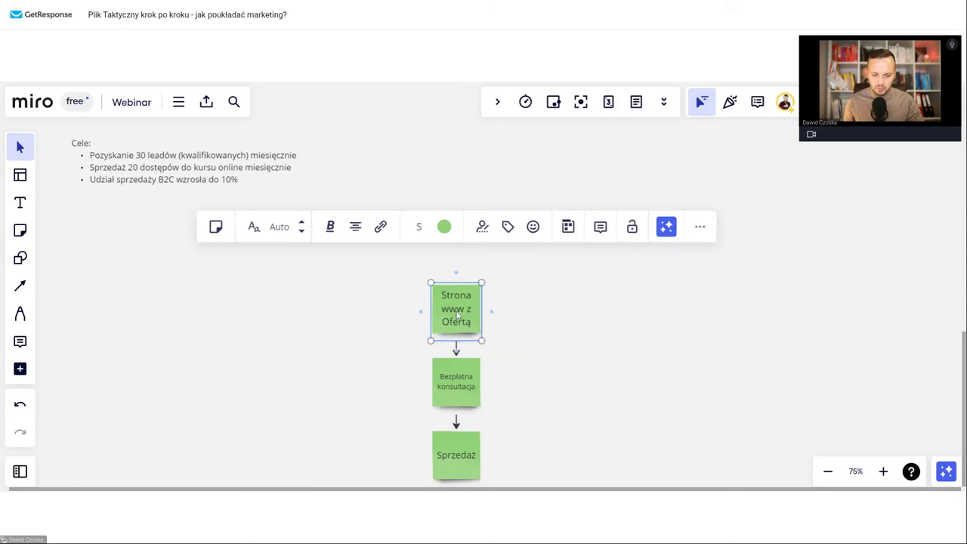
{"action": "left_click_drag", "start_coordinate": [457, 317], "coordinate": [456, 238]}
{"action": "key", "text": "ctrl+a"}
{"action": "type", "text": "Case studies"}
{"action": "left_click", "coordinate": [503, 244]}
{"action": "left_click", "coordinate": [476, 237]}
{"action": "left_click_drag", "start_coordinate": [456, 277], "coordinate": [457, 287]}
{"action": "left_click", "coordinate": [542, 285]}
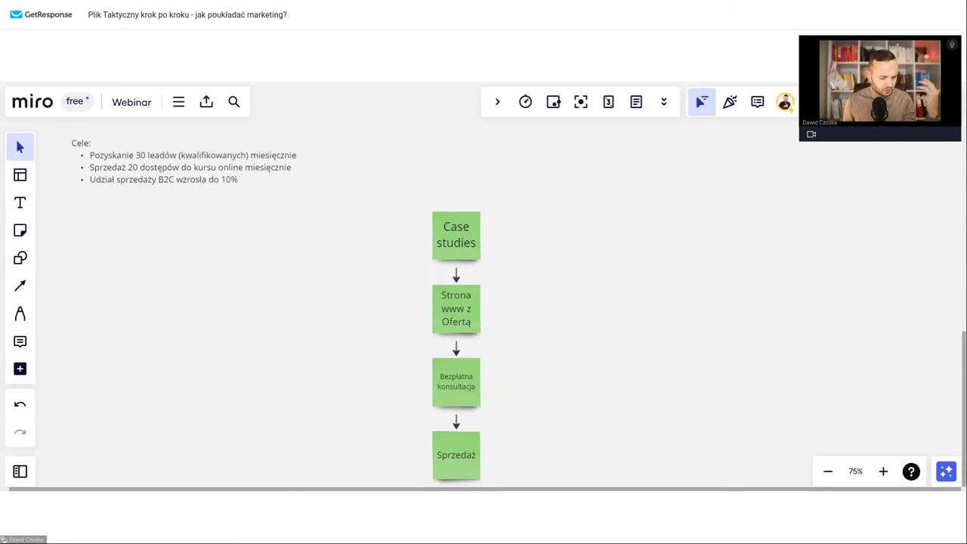
Step: Place a copy of the "Case studies" note to the right of the column and change its text to "LinkedIn Profile Osobiste"
{"action": "left_click", "coordinate": [451, 240]}
{"action": "left_click_drag", "start_coordinate": [467, 249], "coordinate": [619, 226]}
{"action": "double_click", "coordinate": [615, 225]}
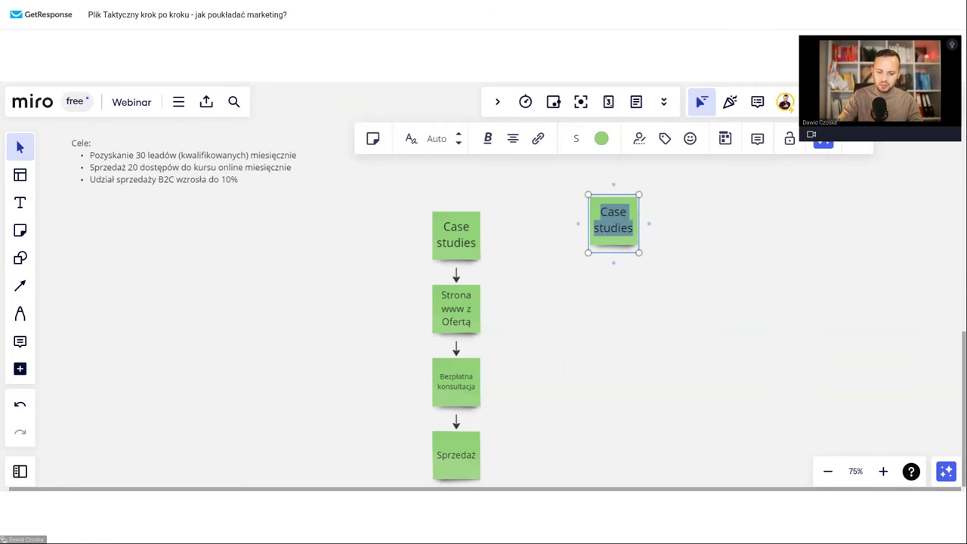
{"action": "type", "text": "LinkedIn Prpo"}
{"action": "key", "text": "BackSpace"}
{"action": "key", "text": "BackSpace"}
{"action": "type", "text": "ofile Osobist"}
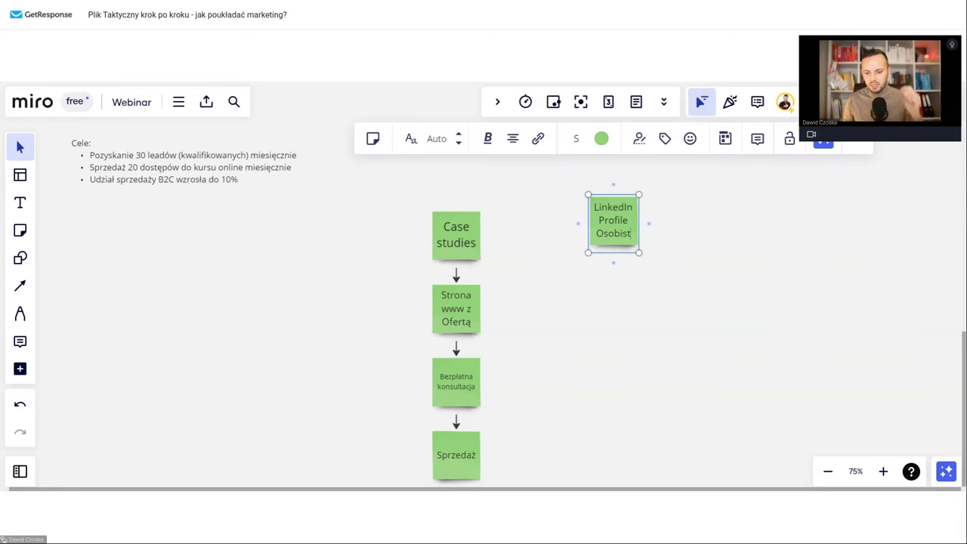
{"action": "type", "text": "e"}
Step: Draw arrows from the "LinkedIn Profile Osobiste" note to the "Case studies", "Strona www z Ofertą" and "Bezpłatna konsultacja" notes
{"action": "left_click_drag", "start_coordinate": [596, 223], "coordinate": [488, 244]}
{"action": "left_click", "coordinate": [534, 267]}
{"action": "left_click", "coordinate": [596, 259]}
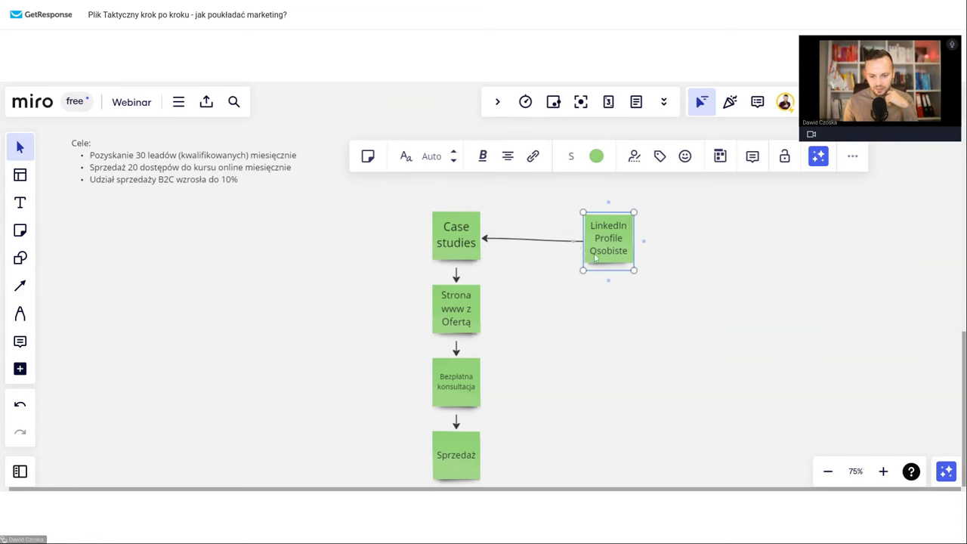
{"action": "left_click_drag", "start_coordinate": [575, 241], "coordinate": [487, 321]}
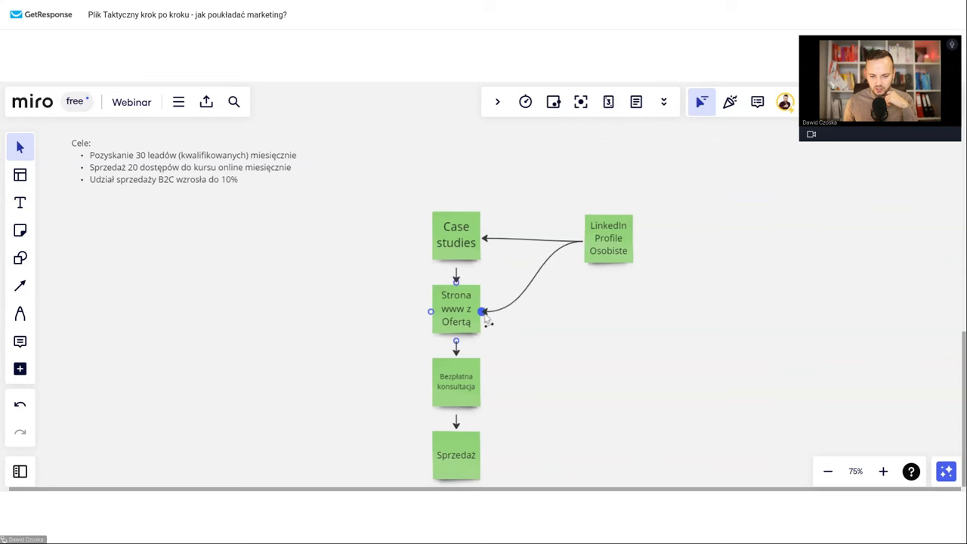
{"action": "left_click", "coordinate": [579, 243]}
{"action": "mouse_move", "coordinate": [579, 243]}
{"action": "left_mouse_down"}
{"action": "mouse_move", "coordinate": [531, 367]}
{"action": "mouse_move", "coordinate": [584, 243]}
{"action": "left_mouse_up"}
{"action": "left_click", "coordinate": [585, 268]}
{"action": "left_click", "coordinate": [19, 285]}
{"action": "left_click_drag", "start_coordinate": [584, 241], "coordinate": [482, 384]}
{"action": "left_click", "coordinate": [582, 368]}
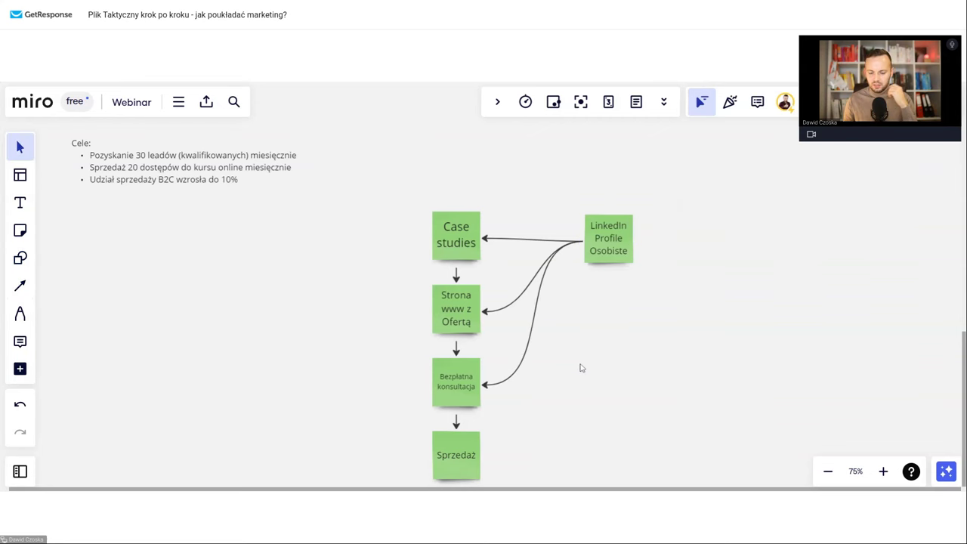
Step: Duplicate the LinkedIn note below itself, reword the copy as "Prospecting" and connect it to "Bezpłatna konsultacja" with an arrow
{"action": "left_click", "coordinate": [611, 245]}
{"action": "left_click_drag", "start_coordinate": [611, 245], "coordinate": [602, 344]}
{"action": "triple_click", "coordinate": [602, 344]}
{"action": "type", "text": "Prospectin"}
{"action": "type", "text": "g"}
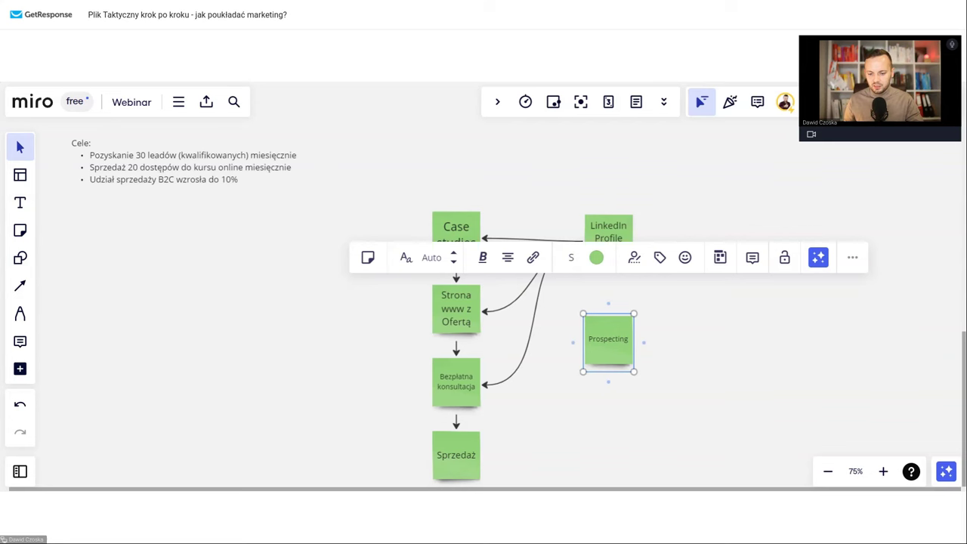
{"action": "left_click", "coordinate": [692, 340]}
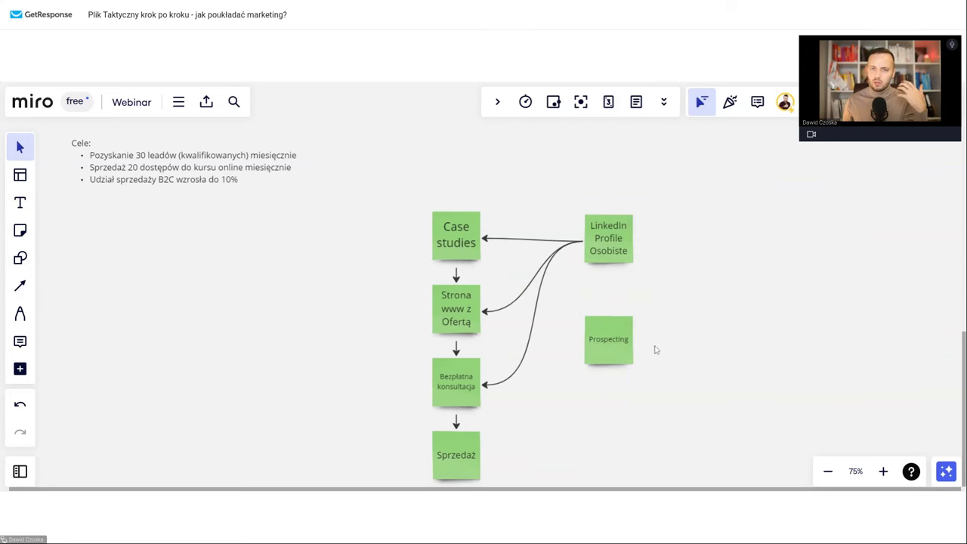
{"action": "left_click", "coordinate": [607, 339]}
{"action": "left_click_drag", "start_coordinate": [582, 344], "coordinate": [493, 392]}
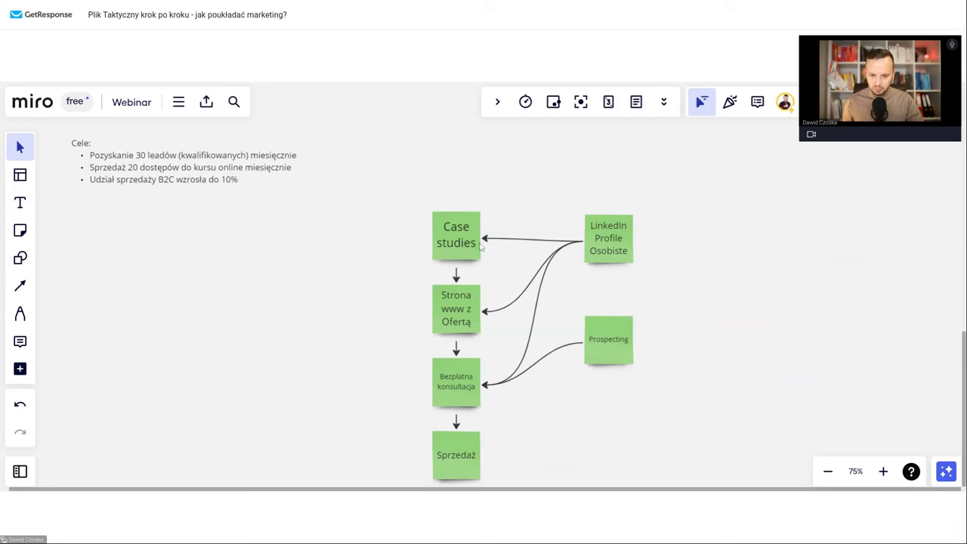
Step: Duplicate the "Case studies" note directly above it, reword the copy as "Kanał YT" and link it down with an arrow
{"action": "left_click_drag", "start_coordinate": [461, 242], "coordinate": [461, 170]}
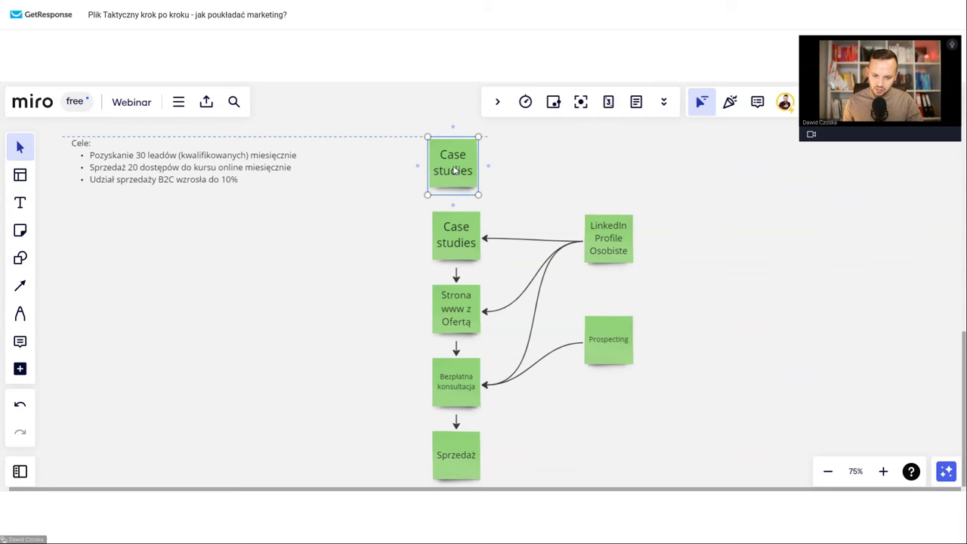
{"action": "double_click", "coordinate": [457, 169]}
{"action": "key", "text": "ctrl+a"}
{"action": "type", "text": "Knału"}
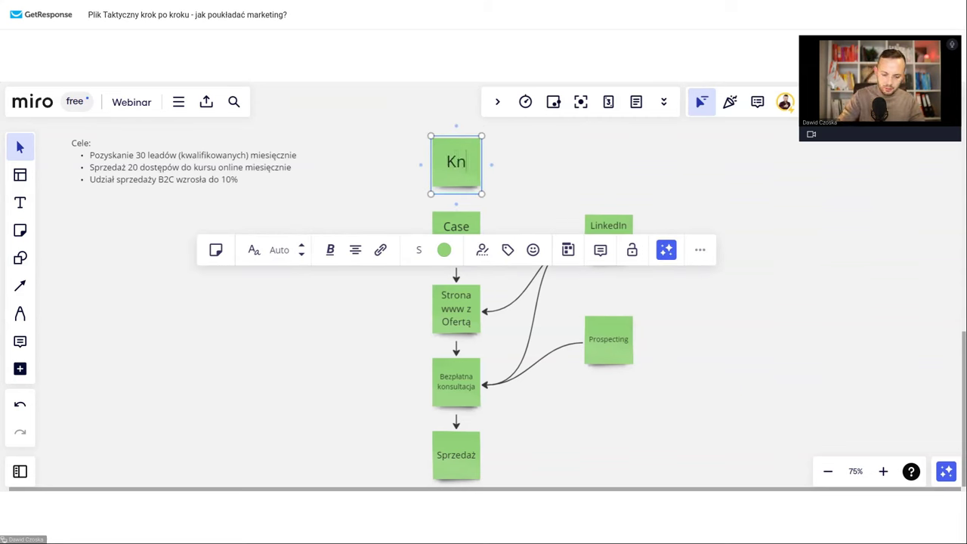
{"action": "key", "text": "BackSpace"}
{"action": "key", "text": "BackSpace"}
{"action": "key", "text": "BackSpace"}
{"action": "key", "text": "BackSpace"}
{"action": "key", "text": "BackSpace"}
{"action": "type", "text": "a"}
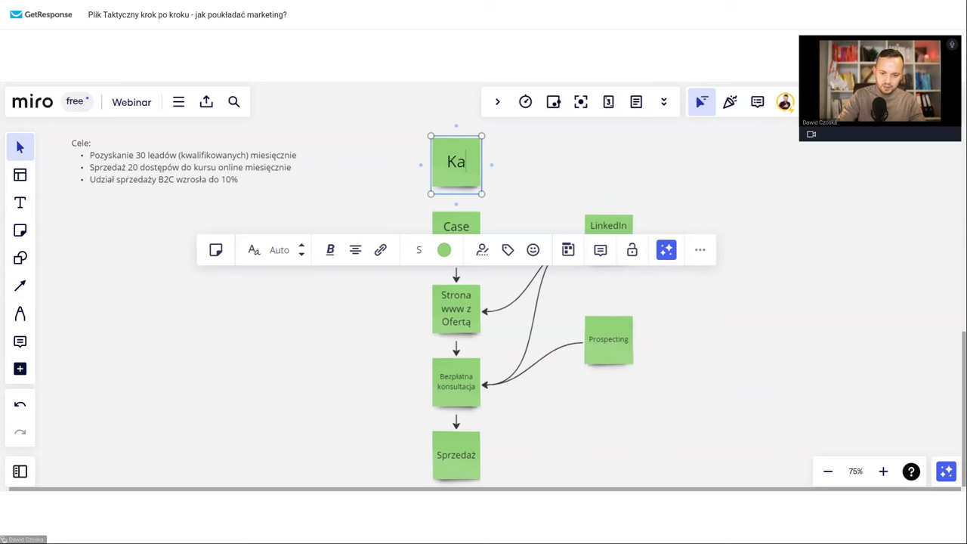
{"action": "type", "text": "nałyT"}
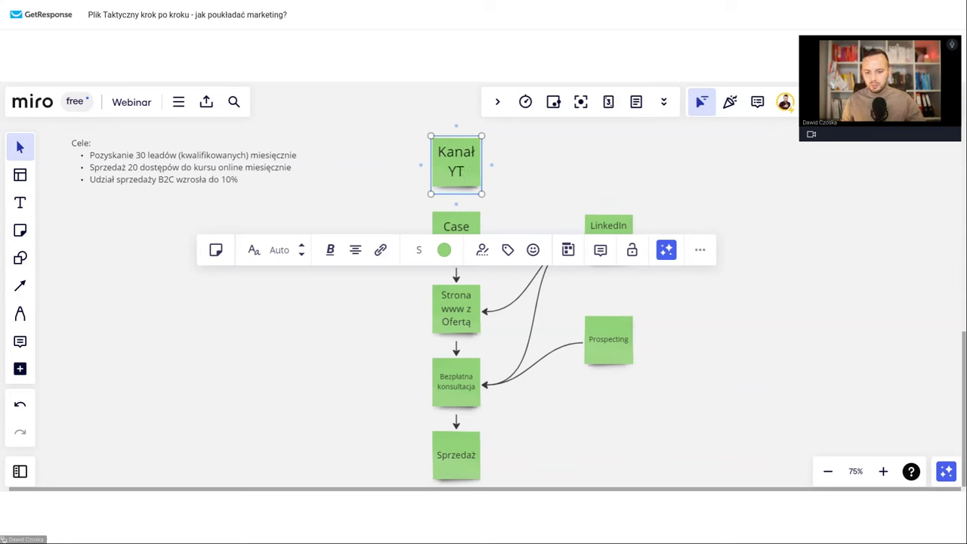
{"action": "left_click", "coordinate": [456, 202]}
{"action": "left_click", "coordinate": [514, 186]}
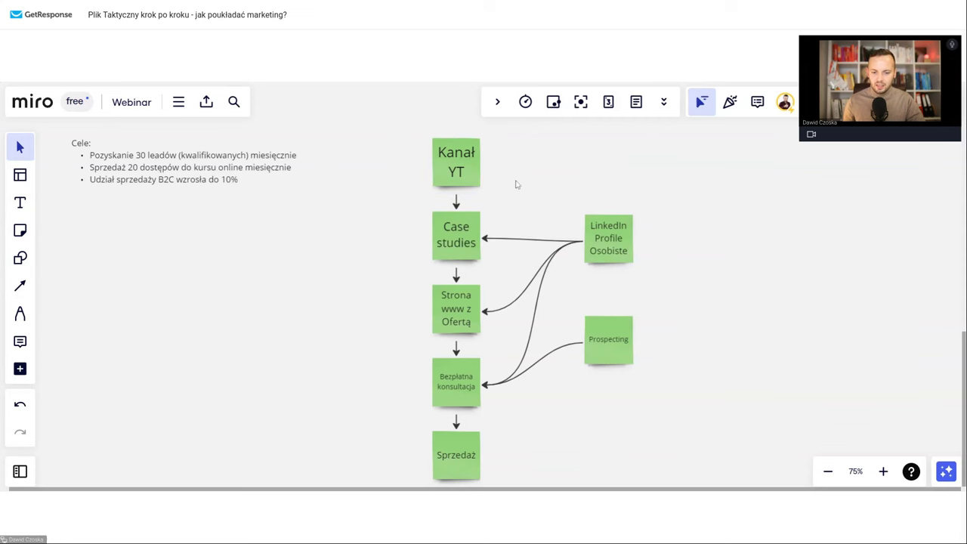
Step: Duplicate the "Kanał YT" note to its left, reword the copy as "YT Ads" and connect it to "Kanał YT" with an arrow
{"action": "left_click", "coordinate": [467, 160]}
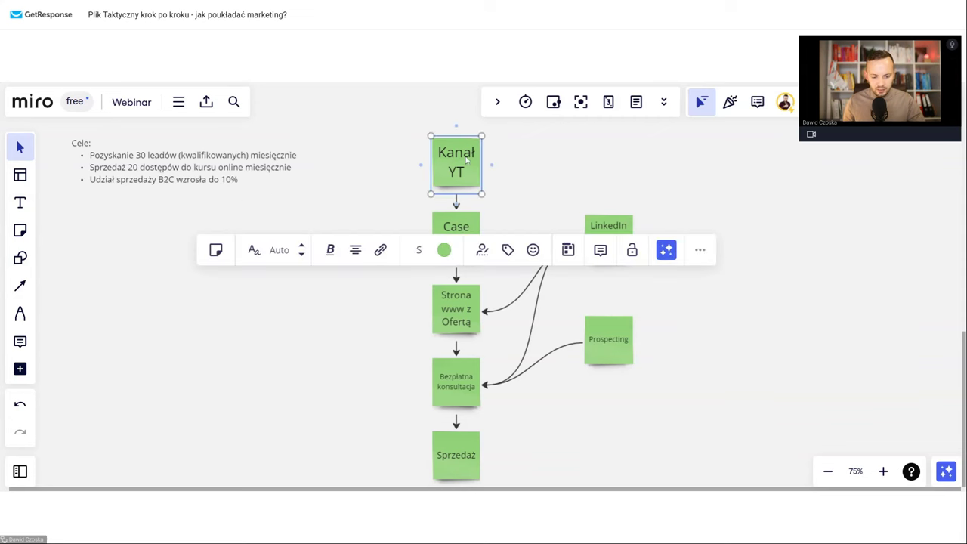
{"action": "left_click_drag", "start_coordinate": [467, 160], "coordinate": [391, 174]}
{"action": "double_click", "coordinate": [391, 174]}
{"action": "type", "text": "YT Ads"}
{"action": "left_click", "coordinate": [394, 114]}
{"action": "left_click", "coordinate": [400, 170]}
{"action": "left_click_drag", "start_coordinate": [414, 165], "coordinate": [431, 163]}
{"action": "left_click", "coordinate": [540, 174]}
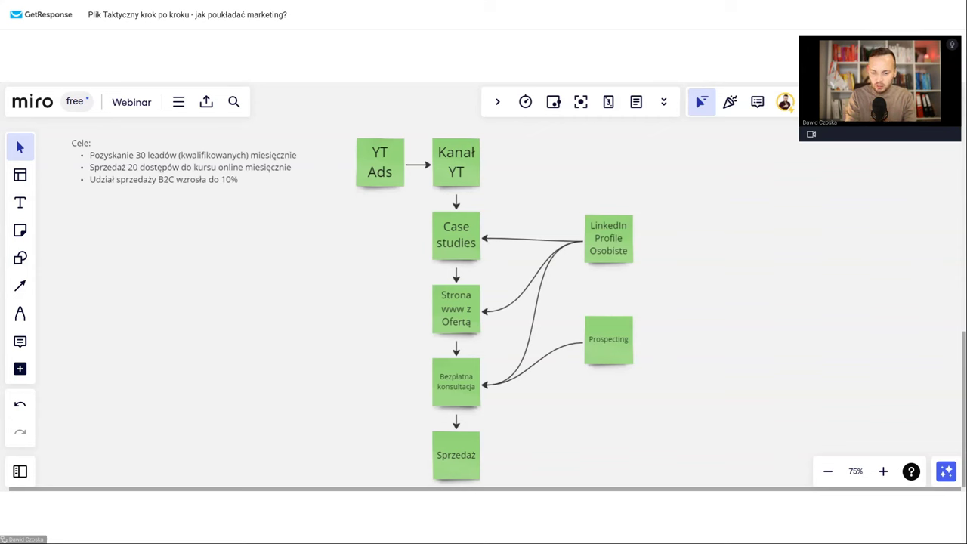
{"action": "left_click", "coordinate": [453, 387]}
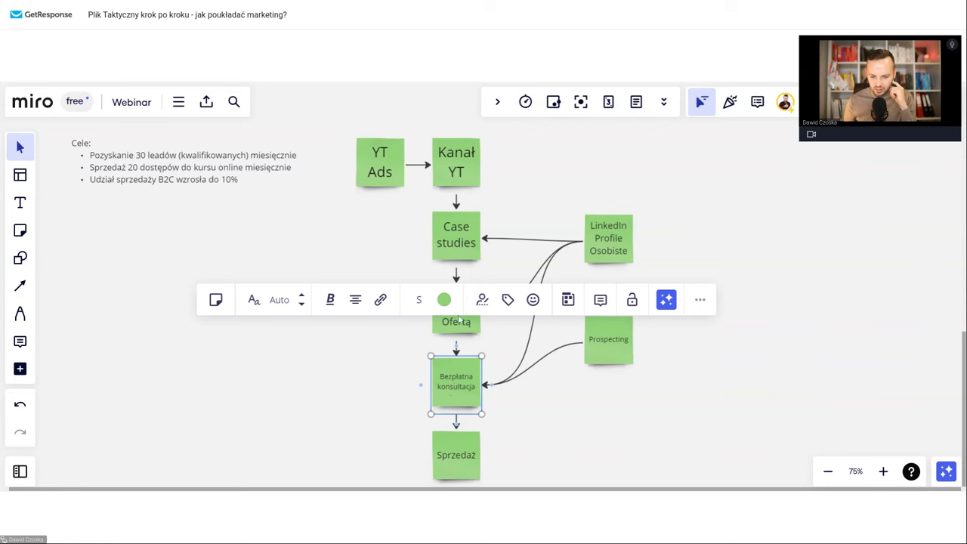
{"action": "left_click", "coordinate": [461, 324]}
{"action": "left_click", "coordinate": [622, 282]}
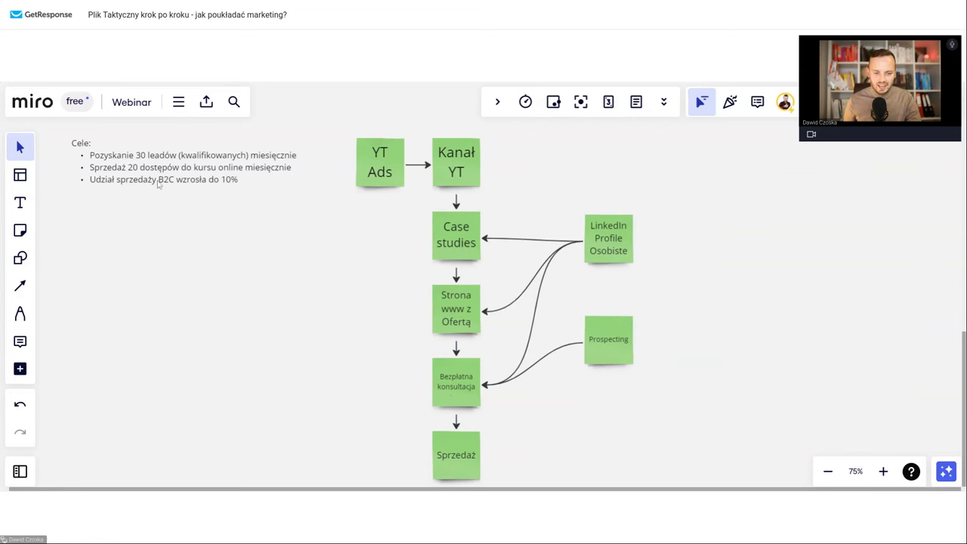
Step: Add a text block to the upper right of the funnel headed "Jak dotąd to działało" and start a bulleted list below the heading
{"action": "left_click", "coordinate": [21, 202]}
{"action": "left_click", "coordinate": [719, 141]}
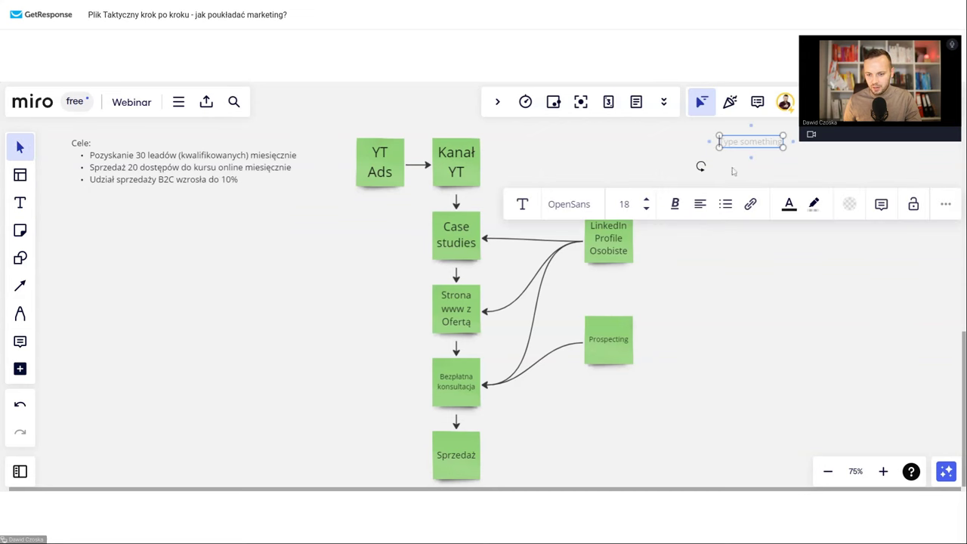
{"action": "type", "text": "Jak dotąd to działało!"}
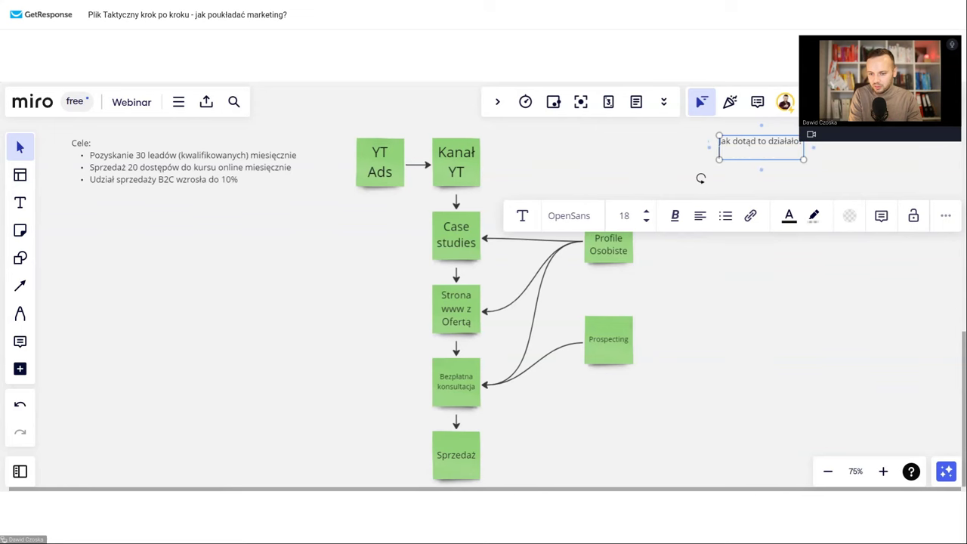
{"action": "key", "text": "Return"}
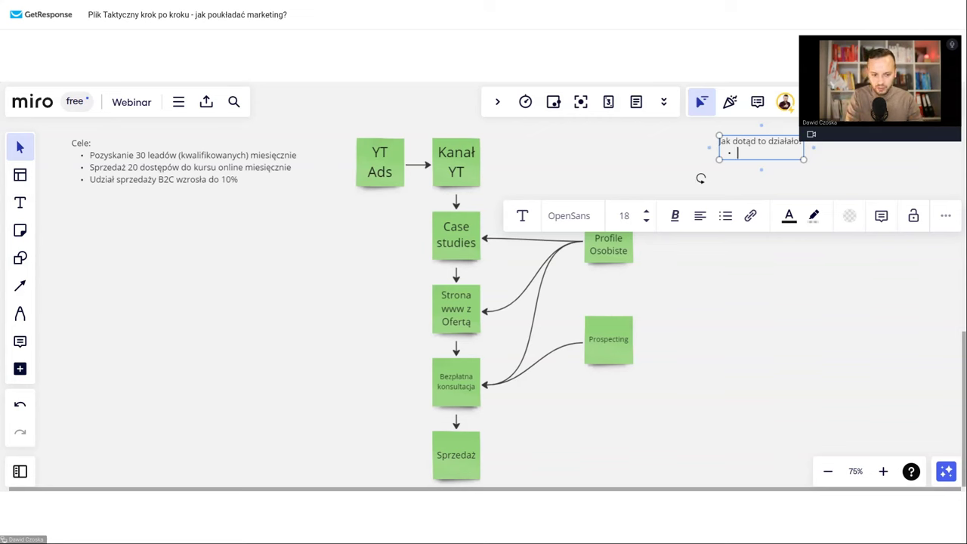
Step: Enter the bullet "Liczba leadów kwa. msc -", widen the text block to fit it on one line, and add an empty bullet below
{"action": "type", "text": "Liczba"}
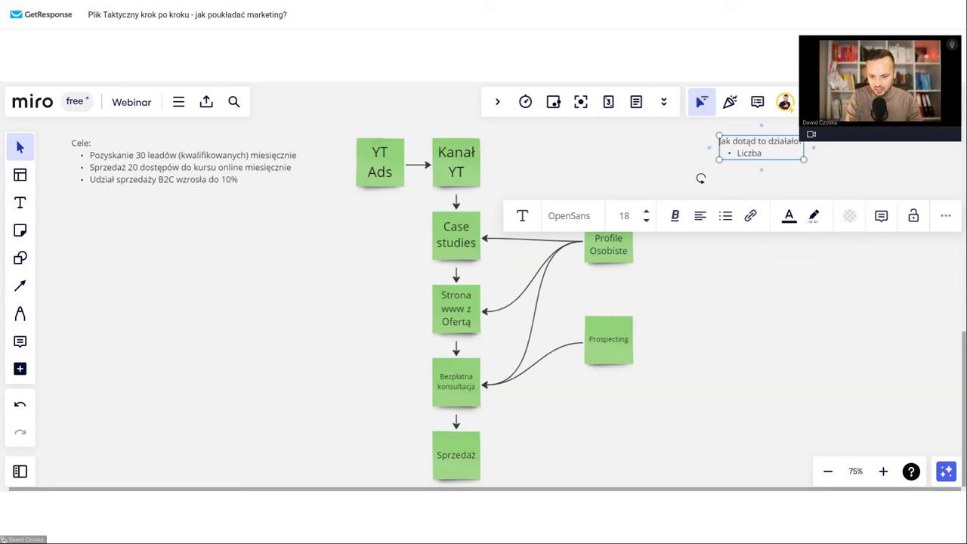
{"action": "type", "text": " leadó"}
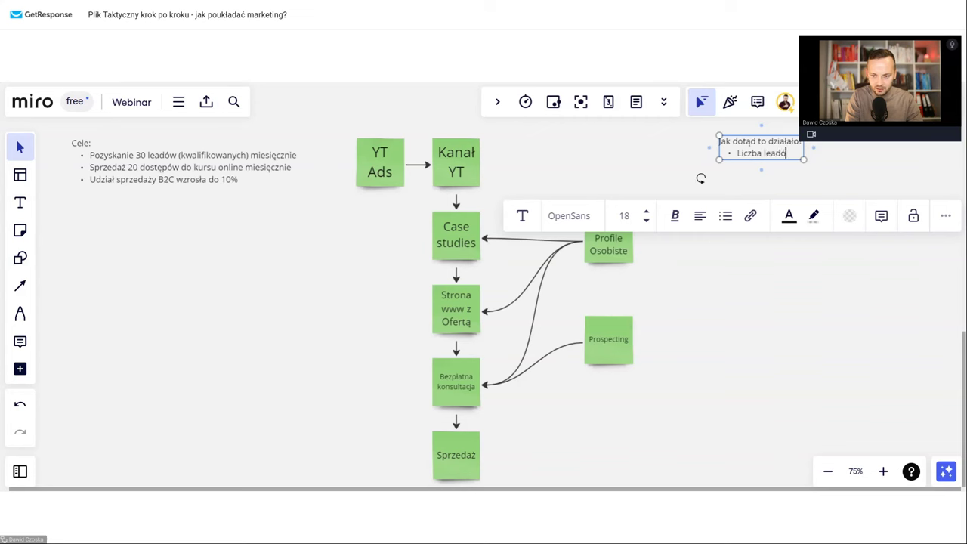
{"action": "type", "text": "w kwa. msc -"}
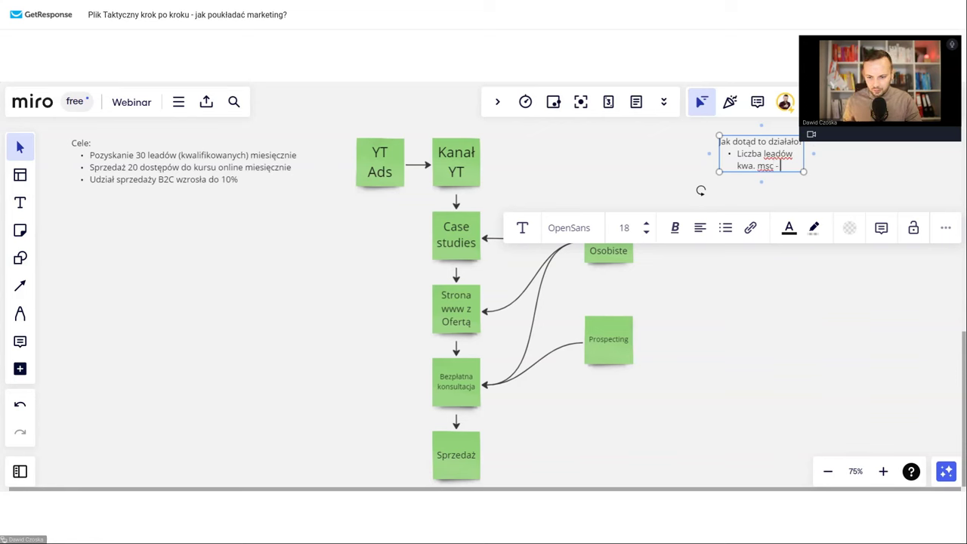
{"action": "left_click_drag", "start_coordinate": [804, 154], "coordinate": [879, 158]}
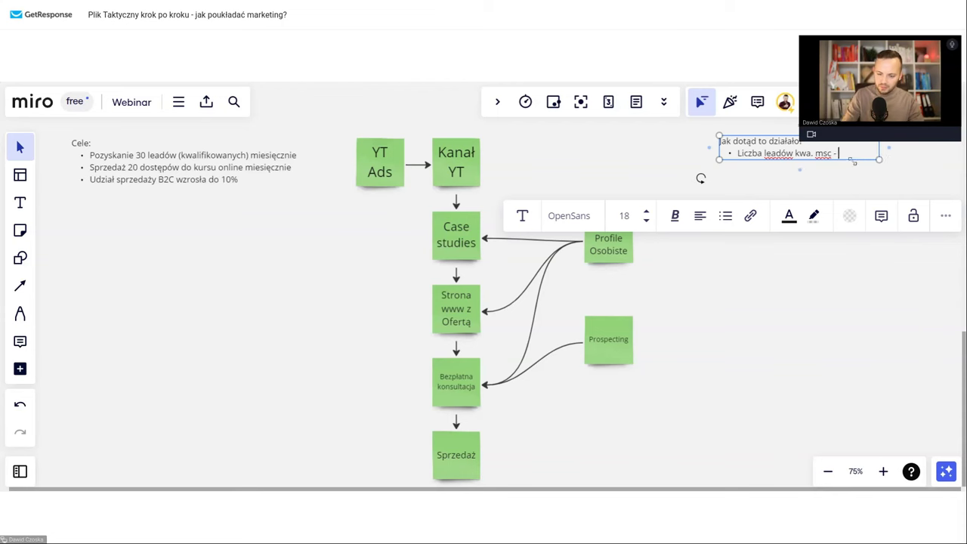
{"action": "key", "text": "Return"}
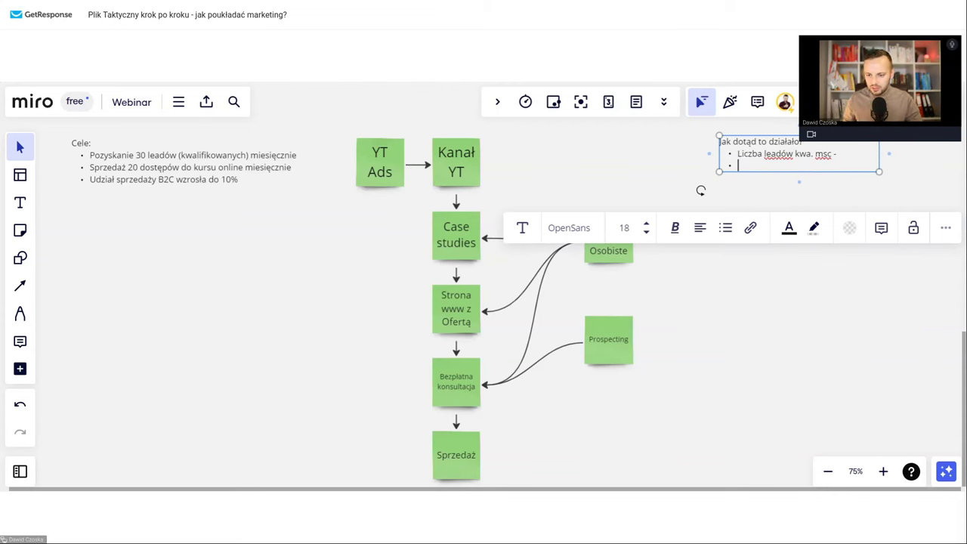
{"action": "key", "text": "Left"}
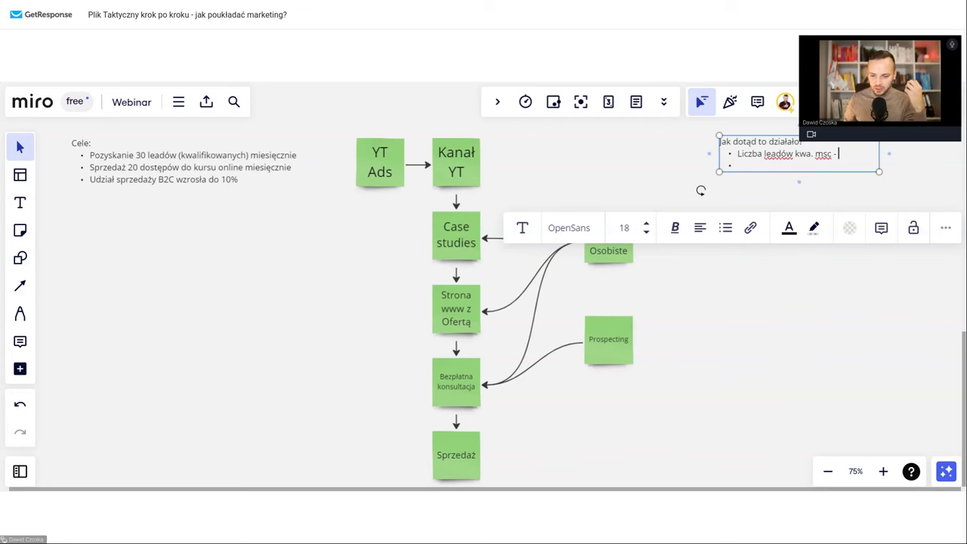
{"action": "left_click", "coordinate": [621, 192]}
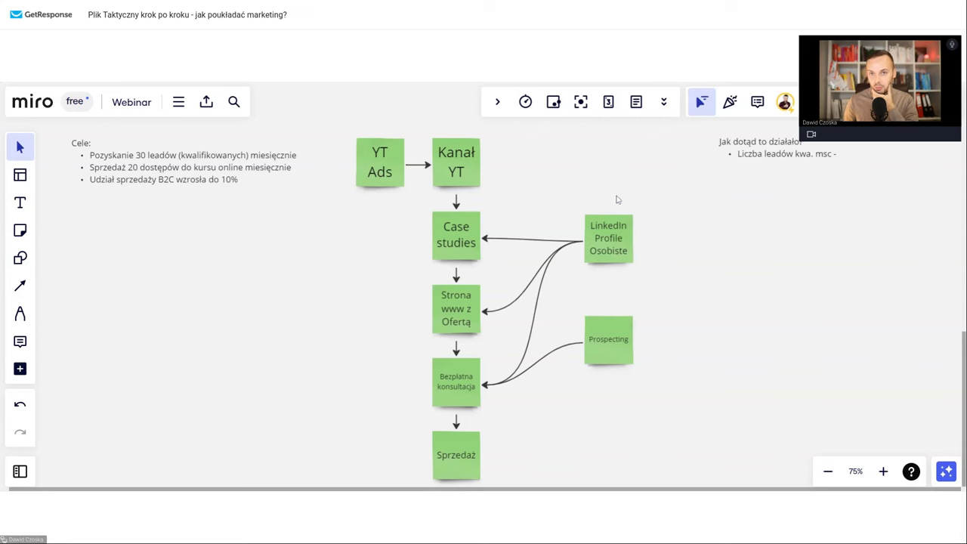
Step: Add the bullets "Sprzedaż kursu -" and "Udział sprzedaży B2C -" to the "Jak dotąd to działało" list
{"action": "double_click", "coordinate": [842, 157]}
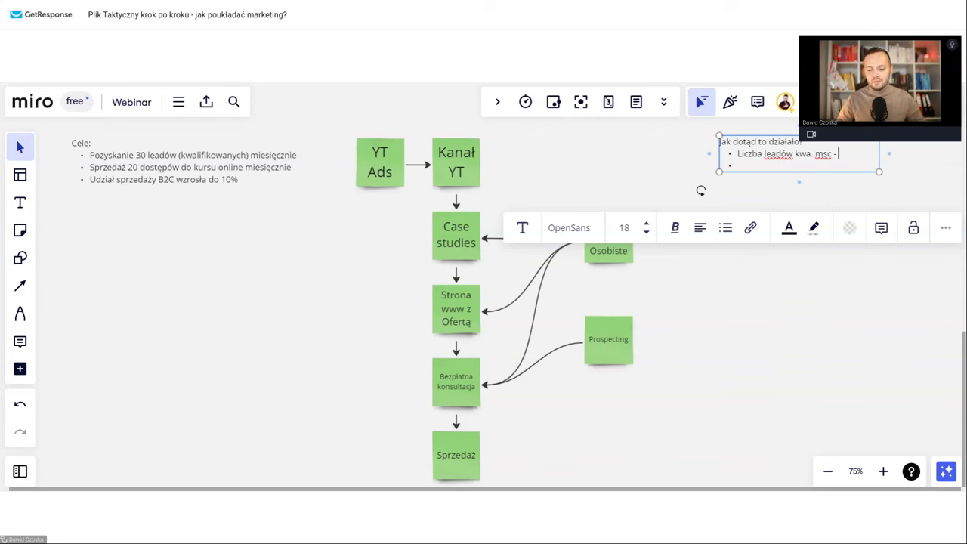
{"action": "left_click", "coordinate": [740, 165]}
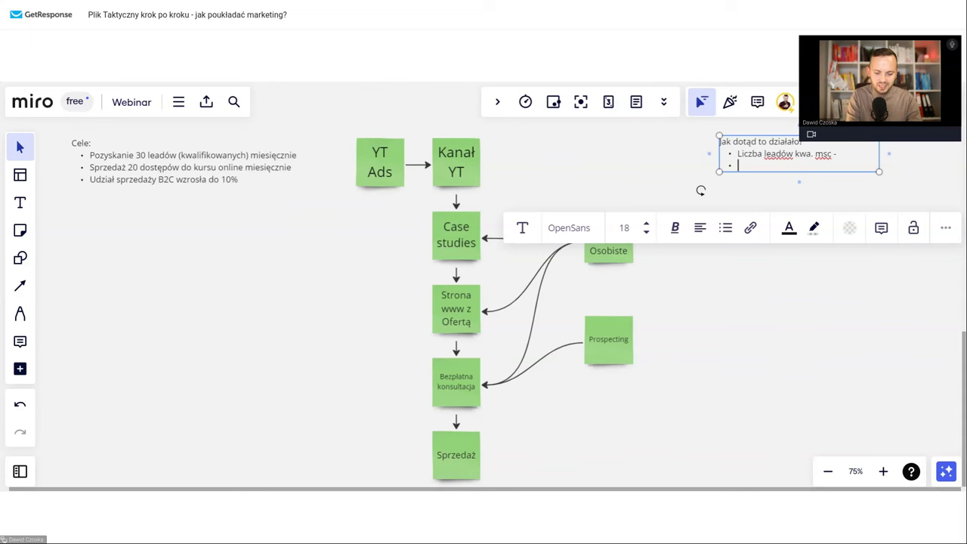
{"action": "type", "text": "Sprzedaż kursu -"}
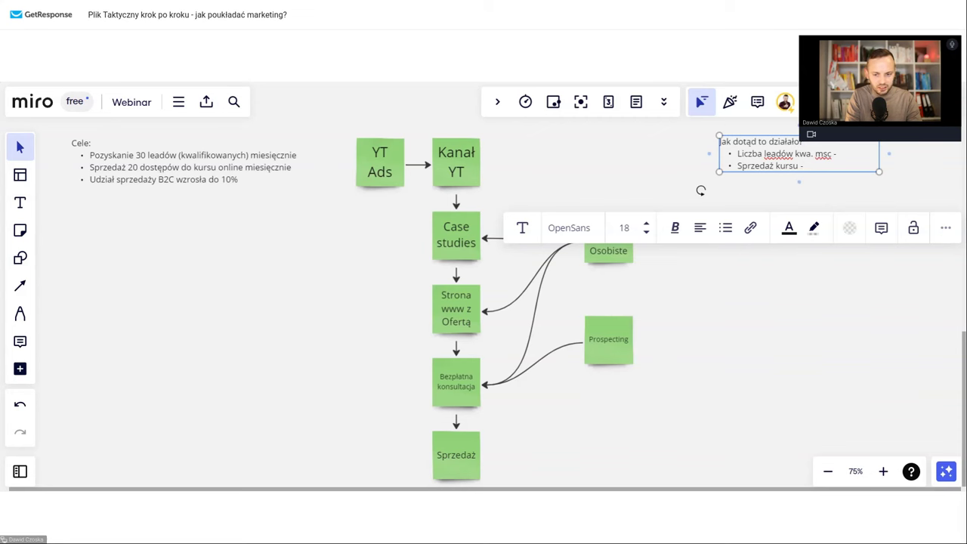
{"action": "key", "text": "Return"}
{"action": "type", "text": "Udział sprzedaży B2c"}
{"action": "key", "text": "BackSpace"}
{"action": "type", "text": "C -"}
Step: Leave a blank line below the "Udział sprzedaży B2C -" bullet and enter a new bullet reading "Liczba bezp. kons."
{"action": "key", "text": "Return"}
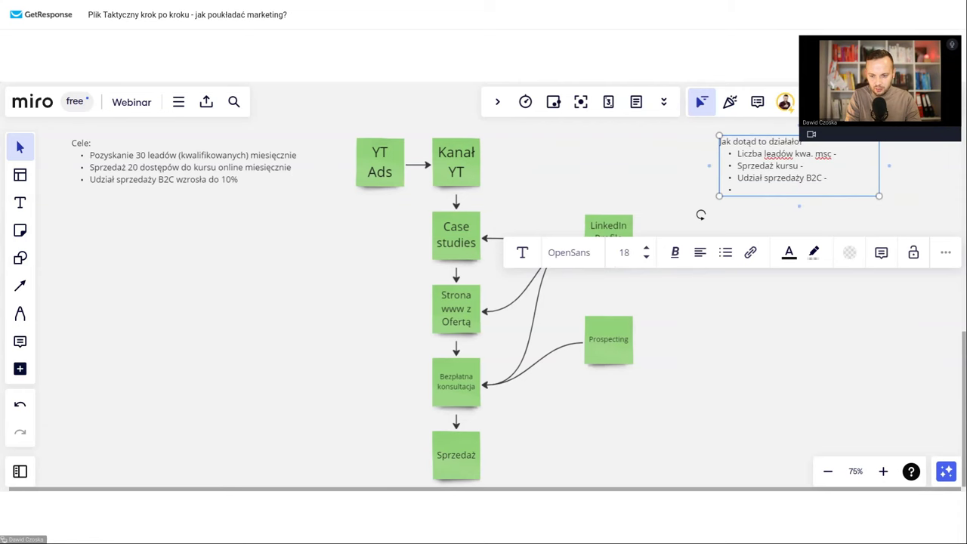
{"action": "key", "text": "Return"}
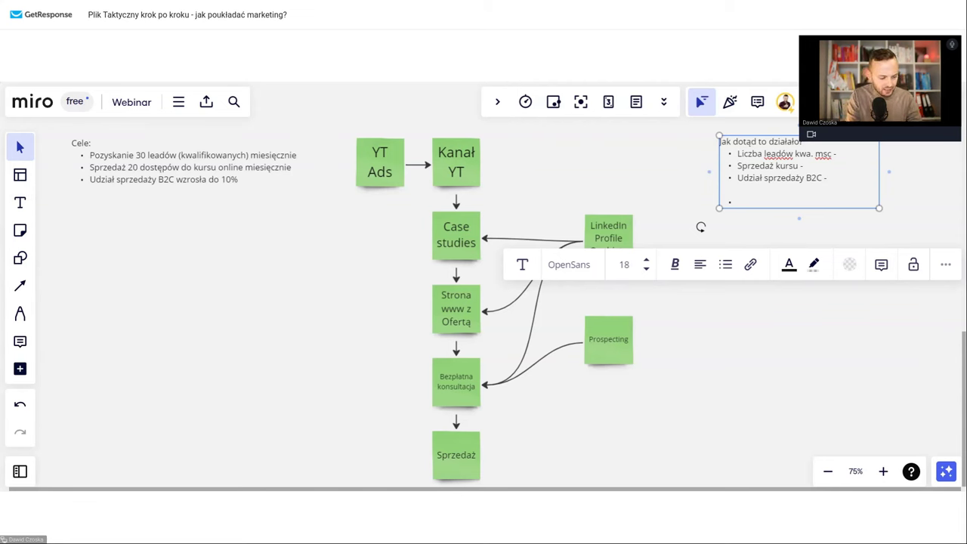
{"action": "type", "text": "Liczba bezp. kons."}
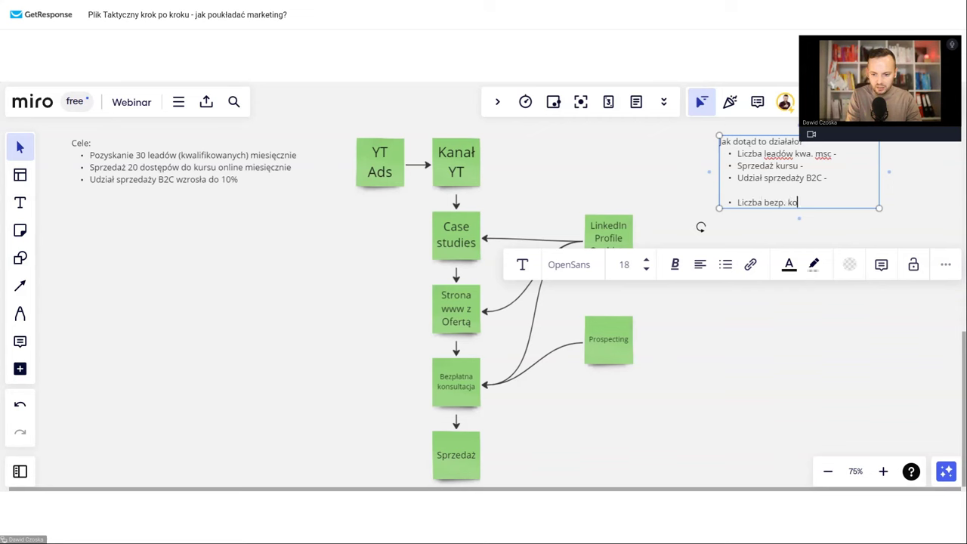